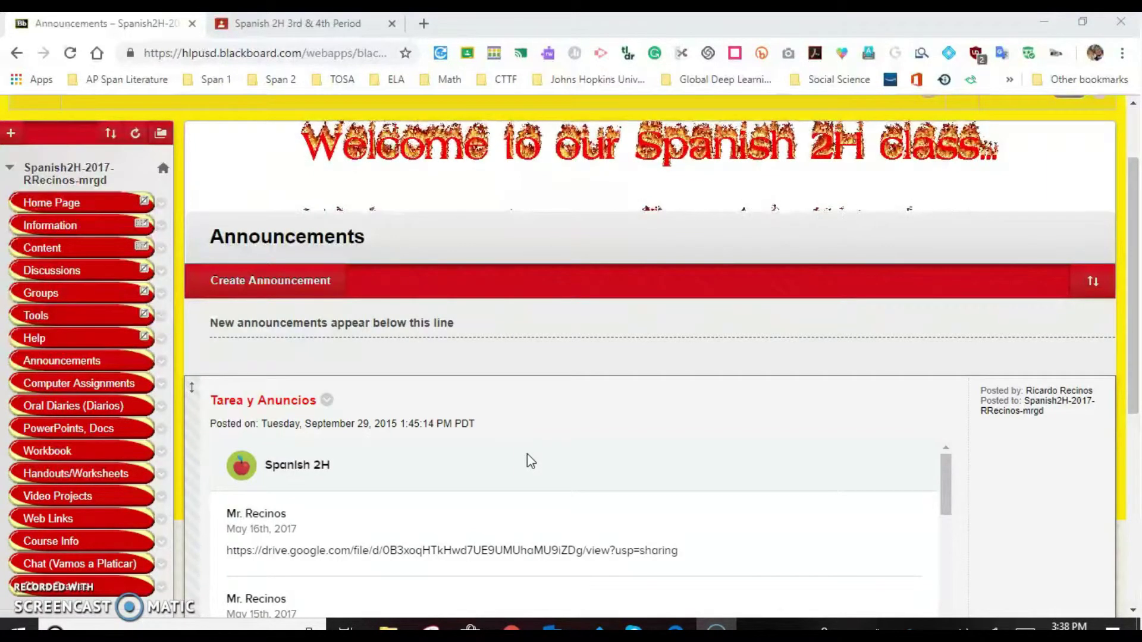
left_click_drag(548, 461, 122, 366)
scroll(119, 333, "down", 4)
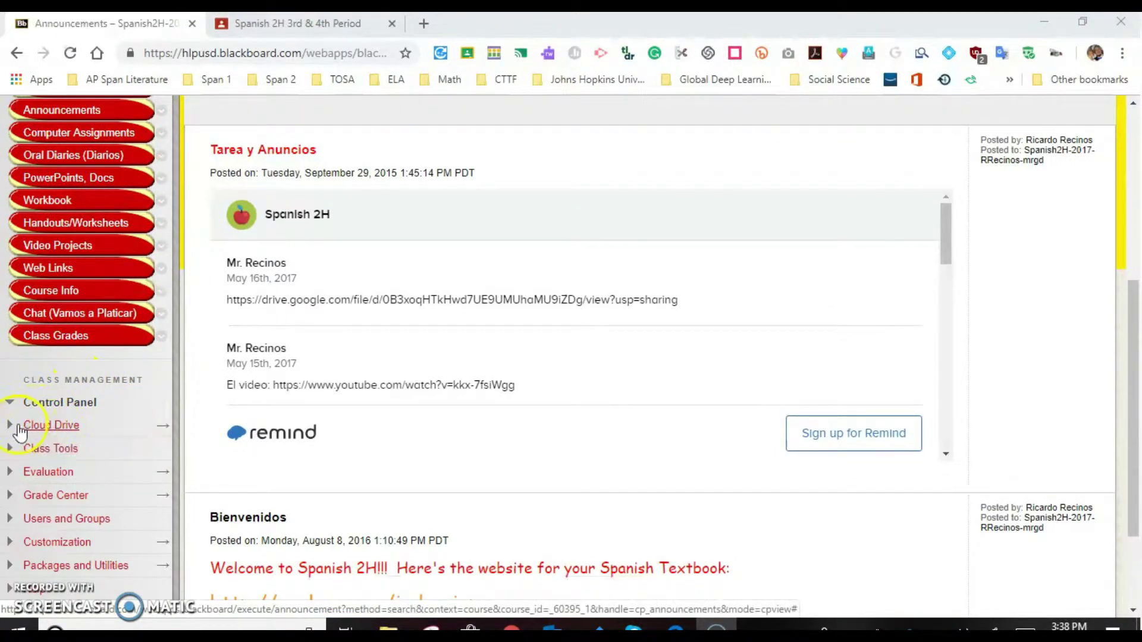
left_click(10, 426)
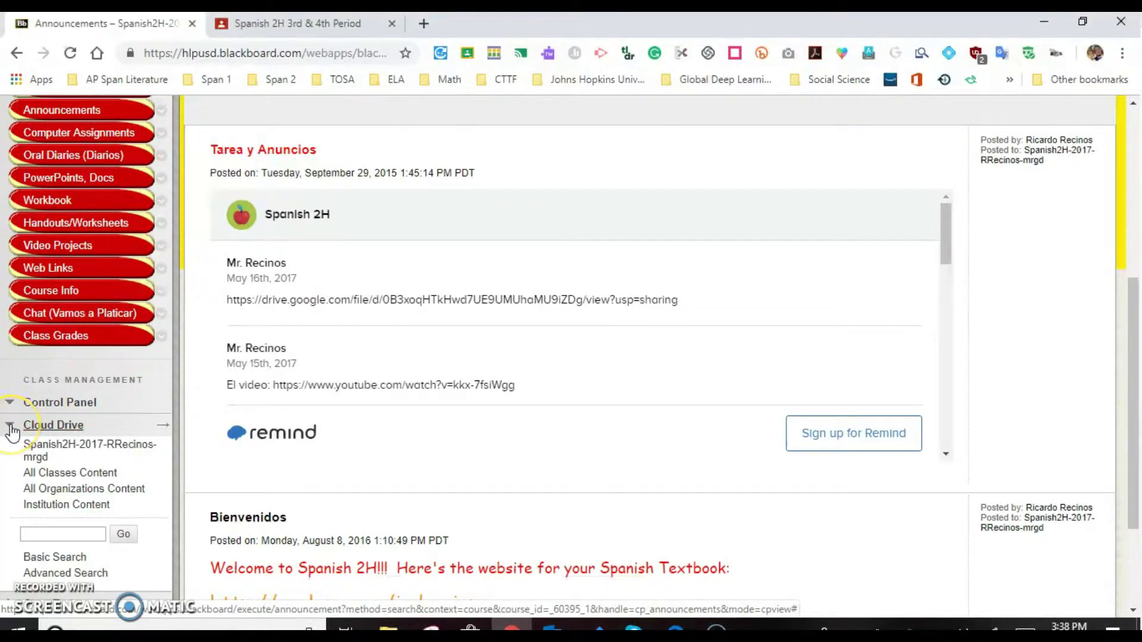
left_click(72, 457)
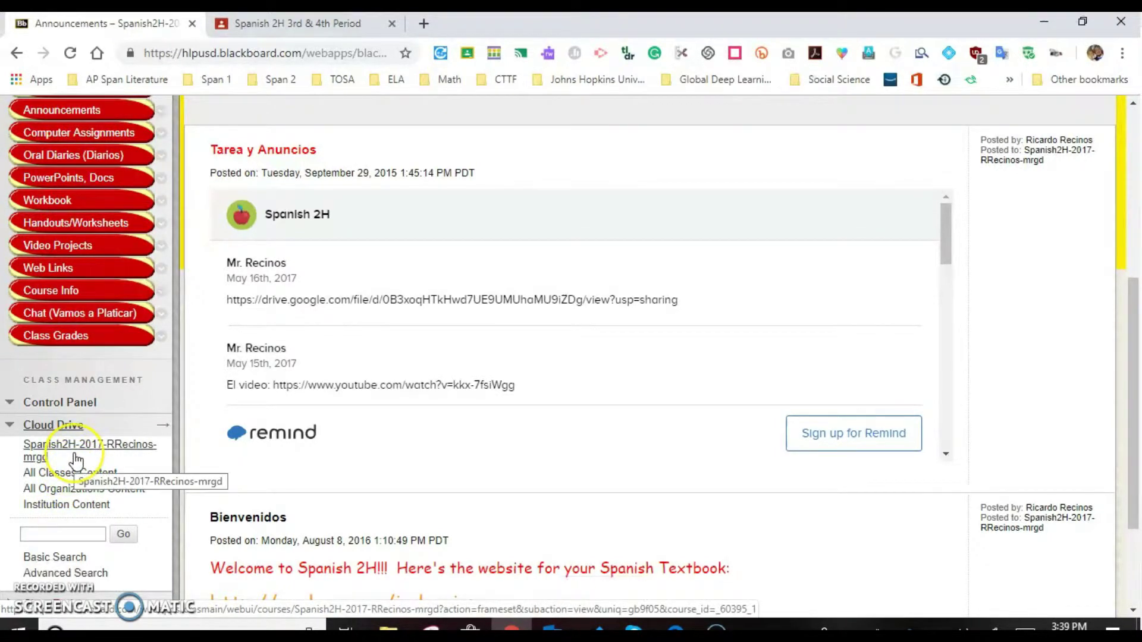
left_click(76, 459)
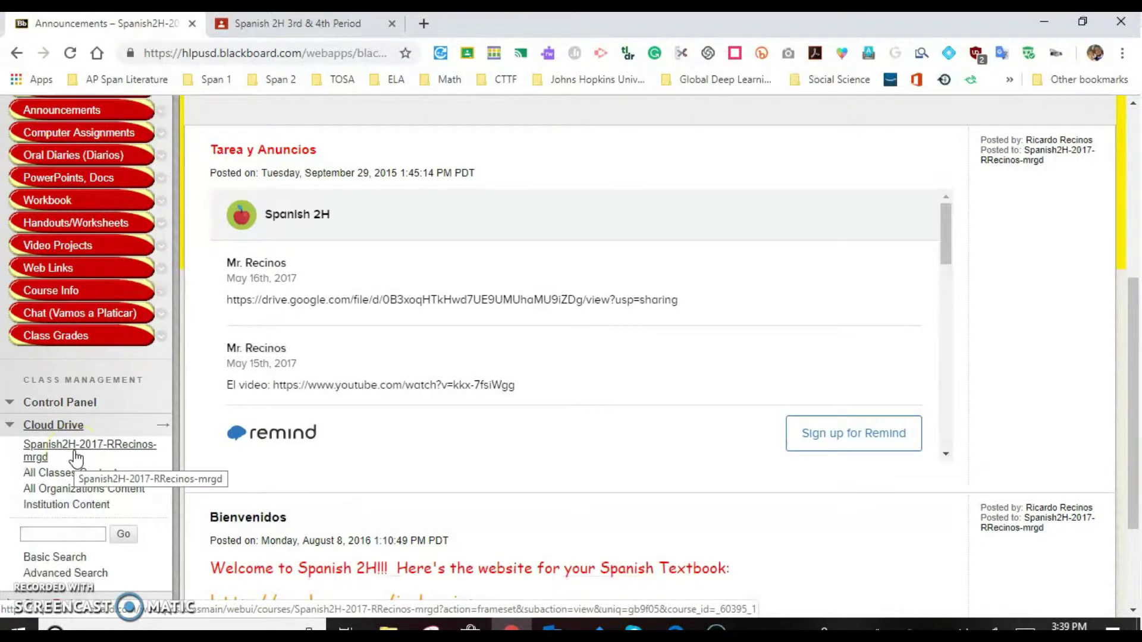
left_click(76, 459)
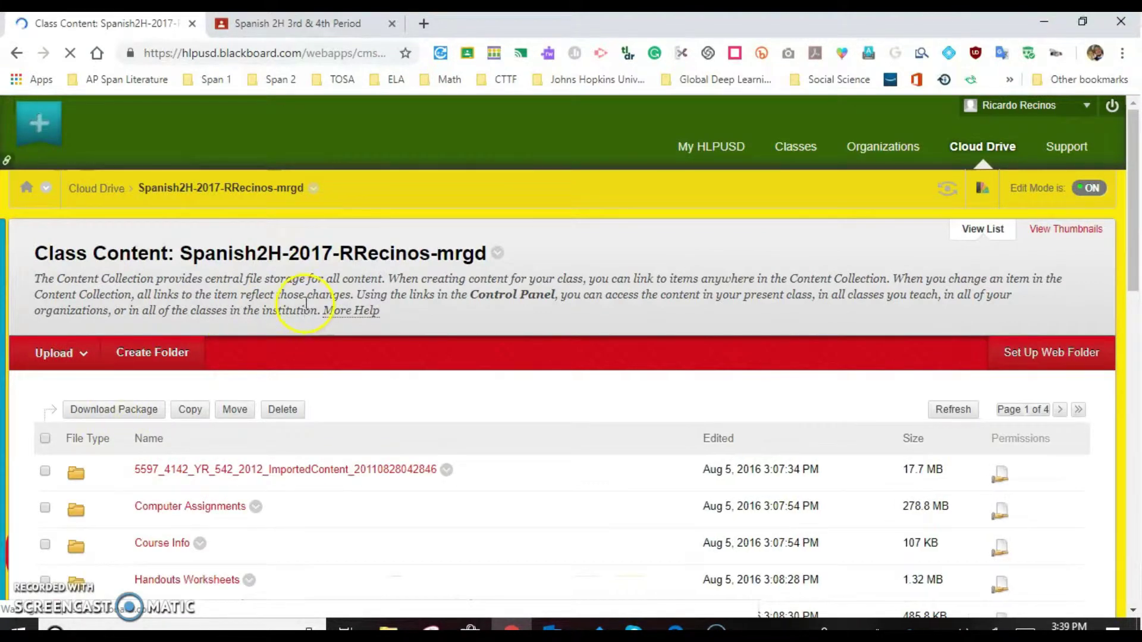
Step: Tick the PowerPoints, Docs folder and download it as a zipped content package
scroll(143, 422, "down", 5)
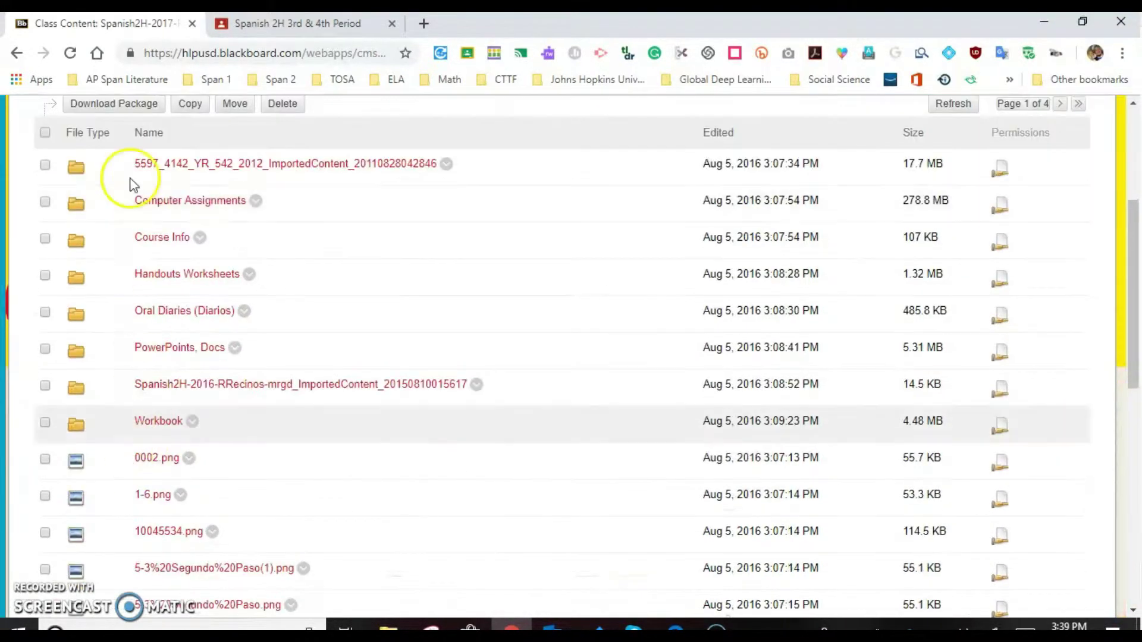
scroll(217, 382, "down", 6)
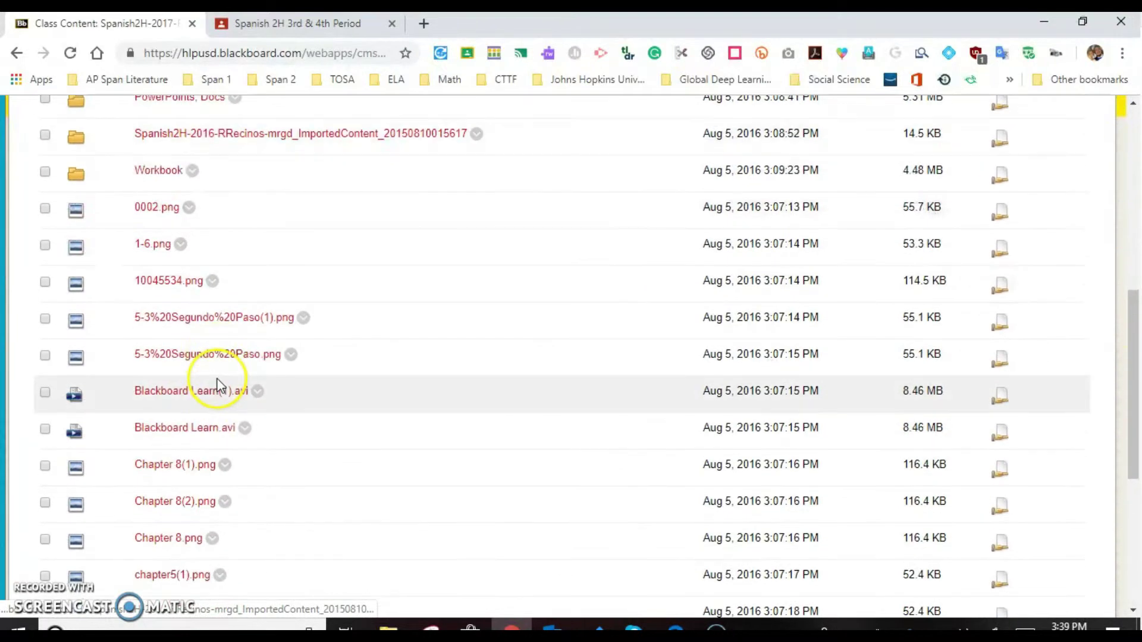
scroll(220, 386, "up", 6)
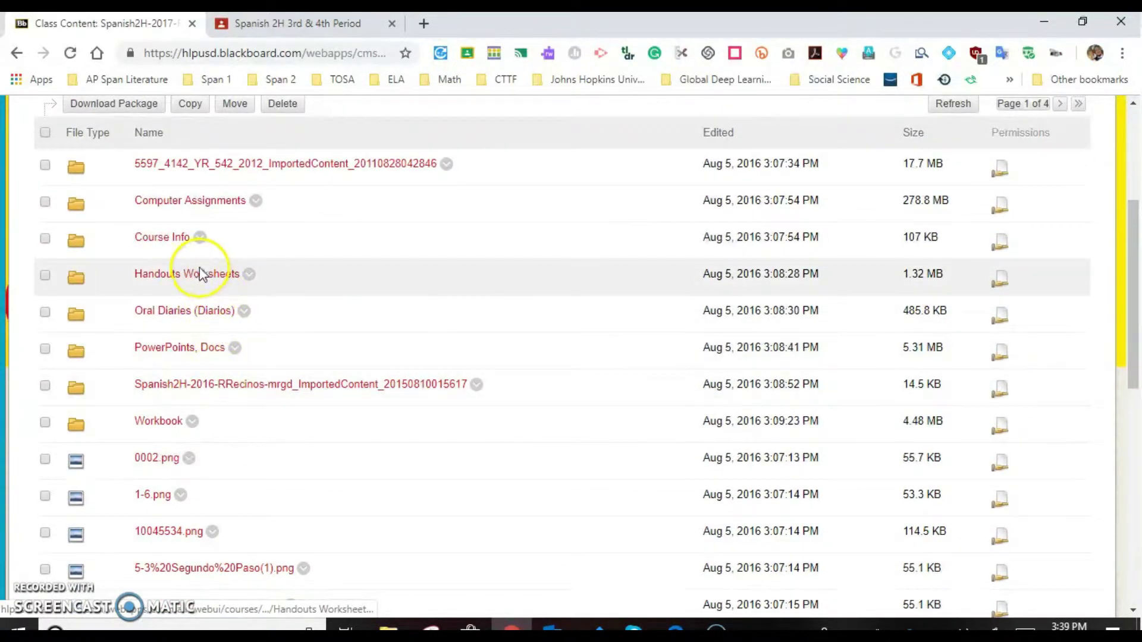
left_click(126, 280)
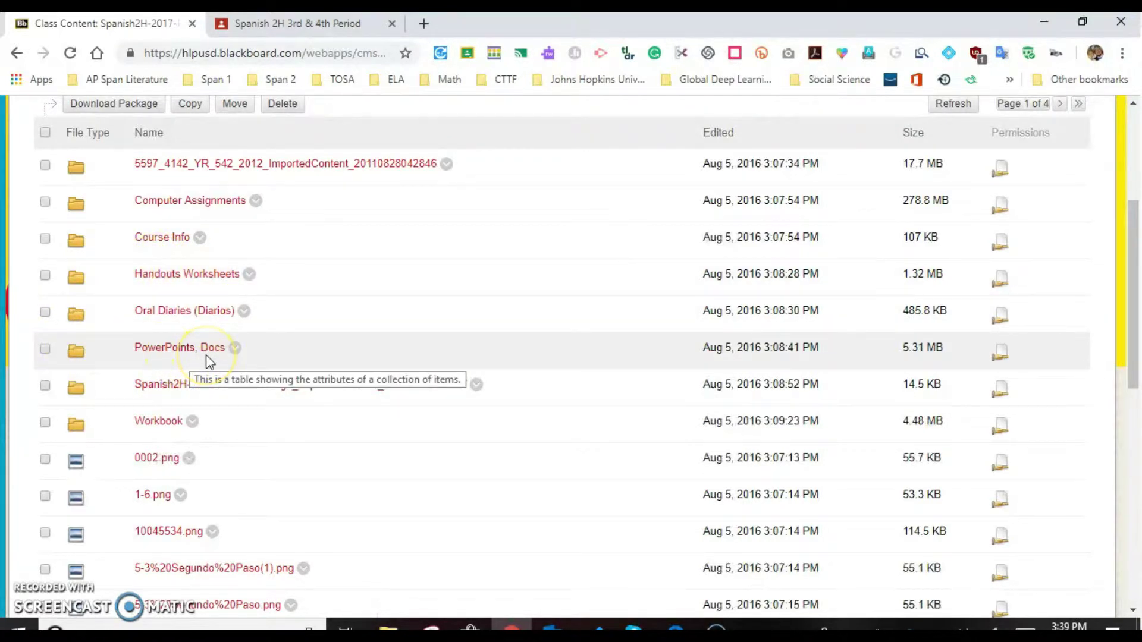
left_click(45, 350)
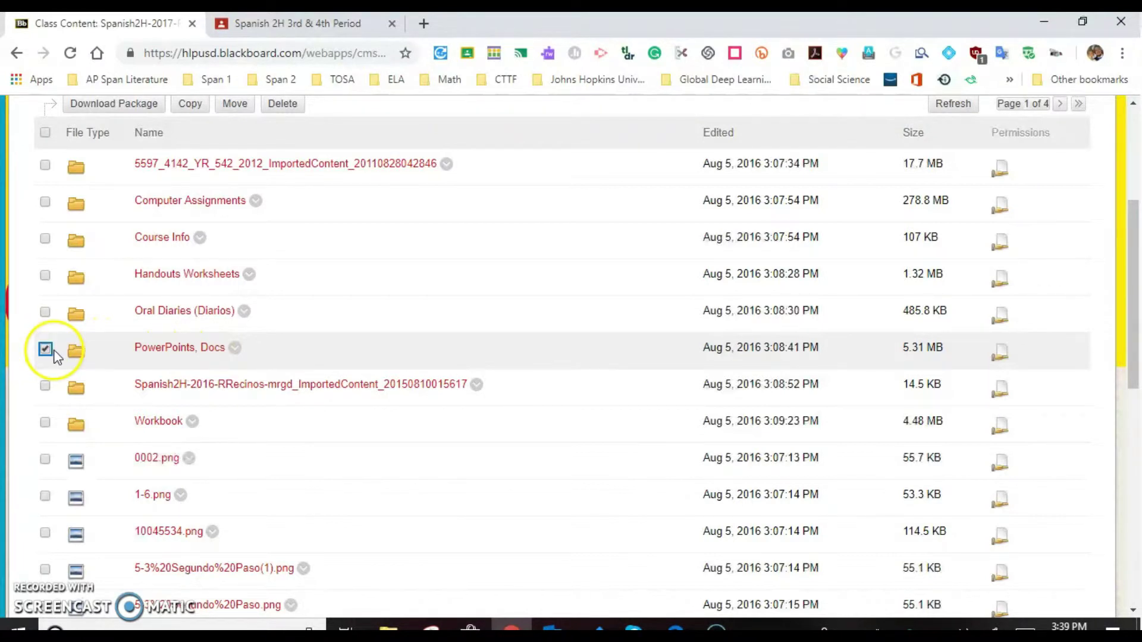
scroll(53, 353, "up", 2)
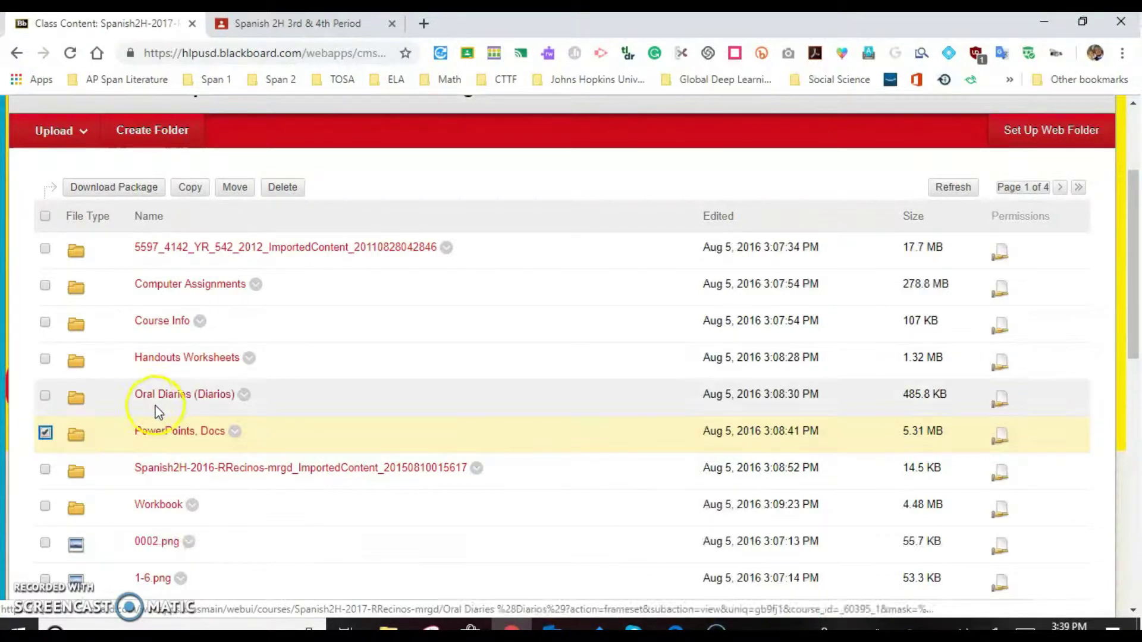
left_click(94, 189)
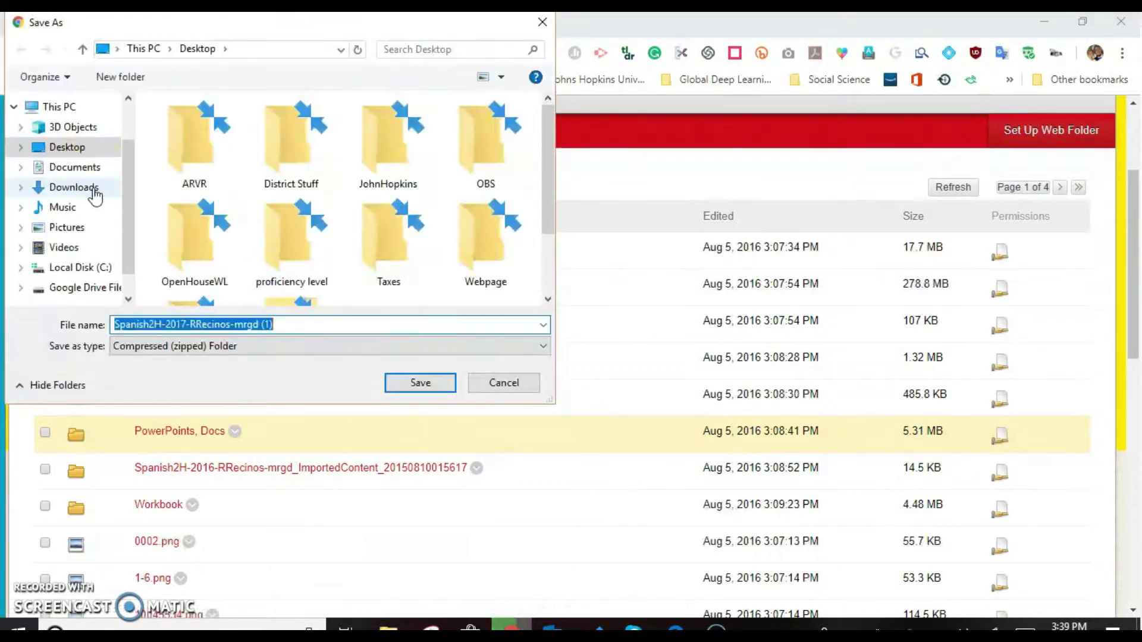
Step: Rename the package to Spanish2H-2017-PowerPoints and save the zip to the Desktop
left_click(67, 59)
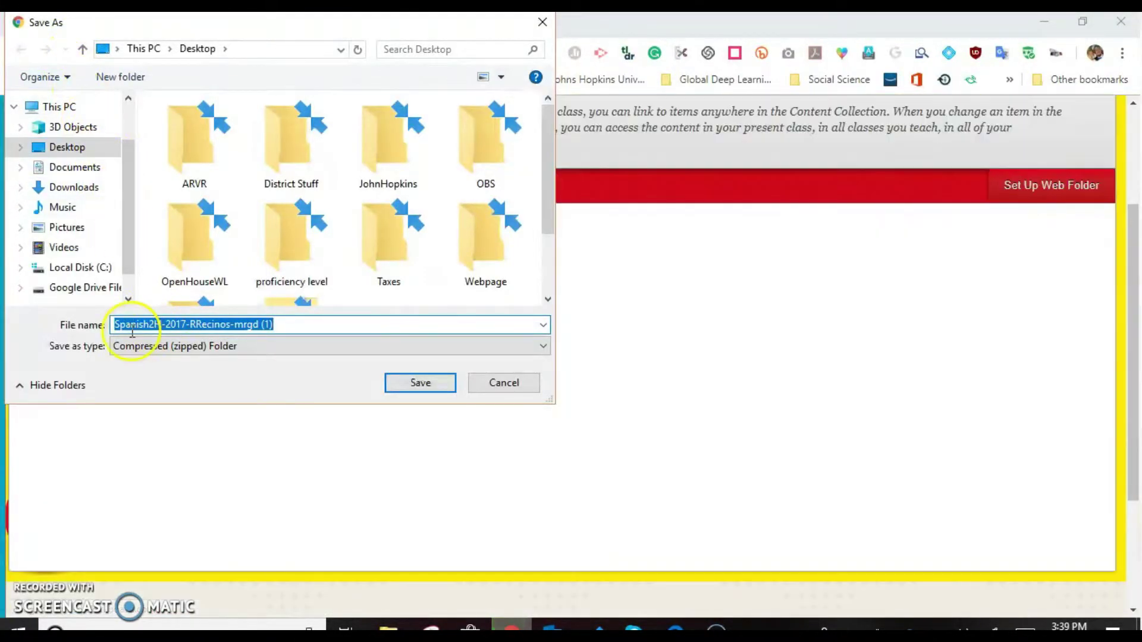
left_click(286, 325)
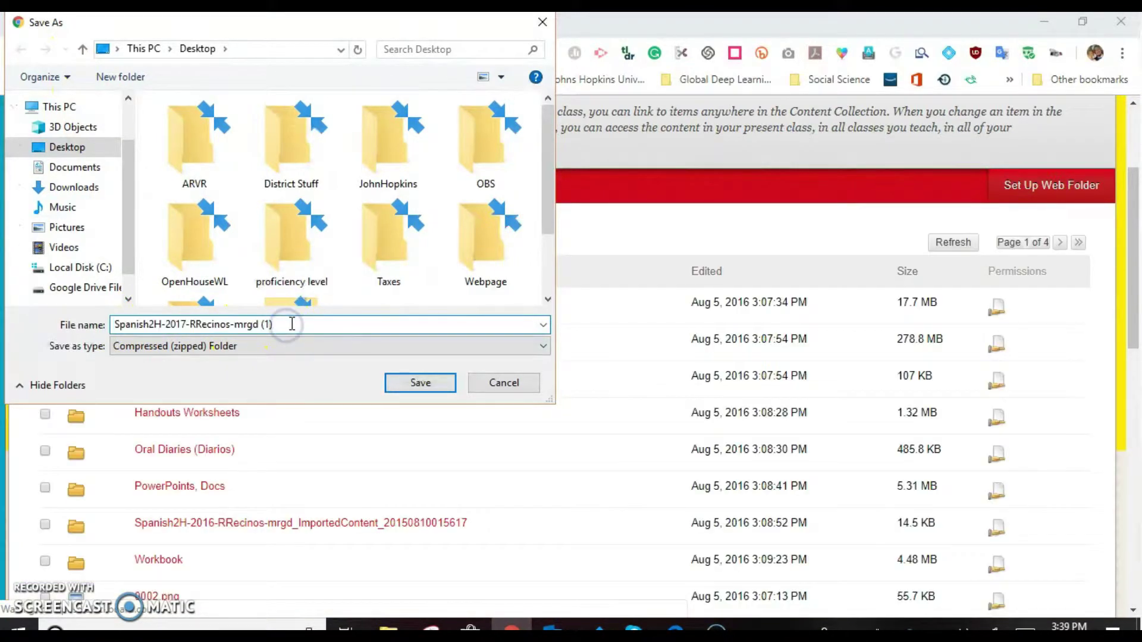
key("BackSpace")
key("BackSpace")
key("BackSpace")
key("BackSpace")
key("BackSpace")
key("BackSpace")
key("BackSpace")
key("BackSpace")
key("BackSpace")
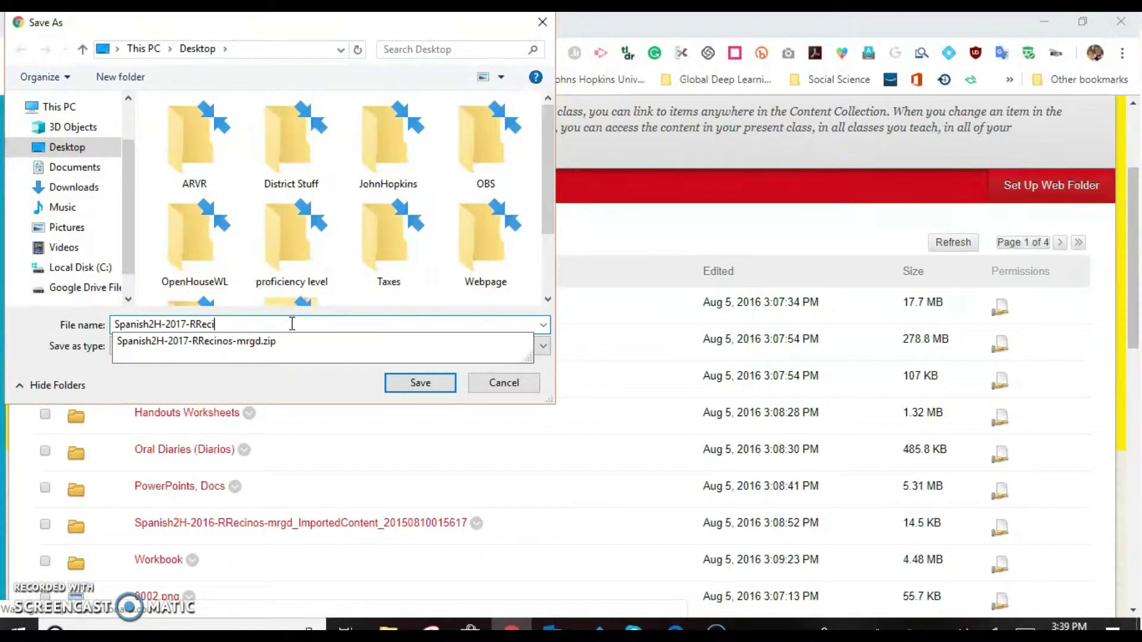
type("PowerPoints")
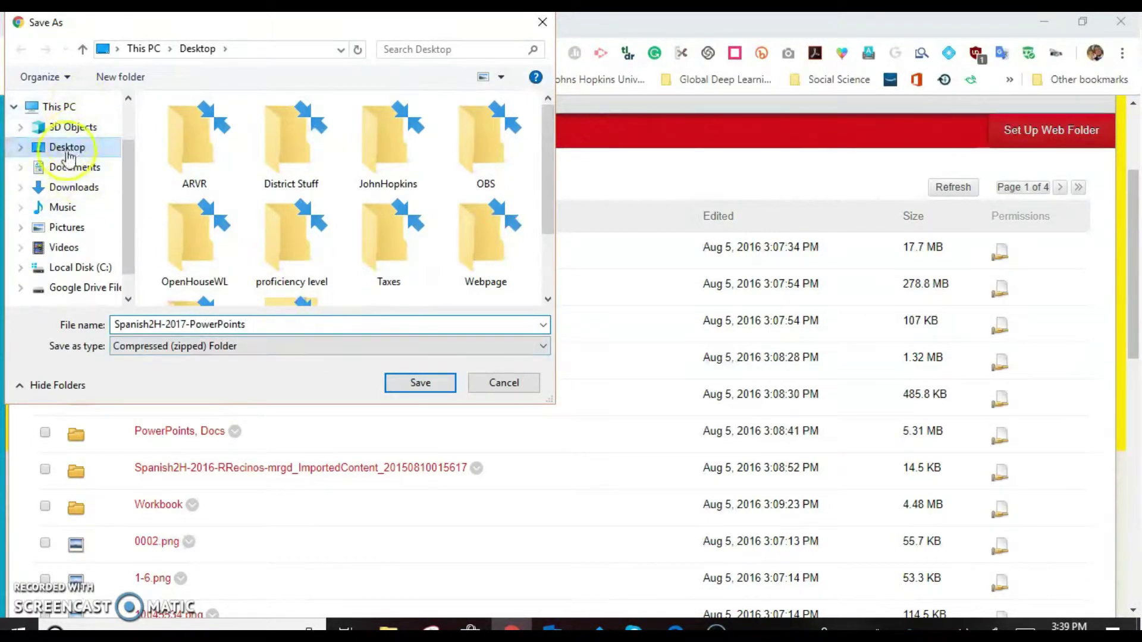
left_click(404, 384)
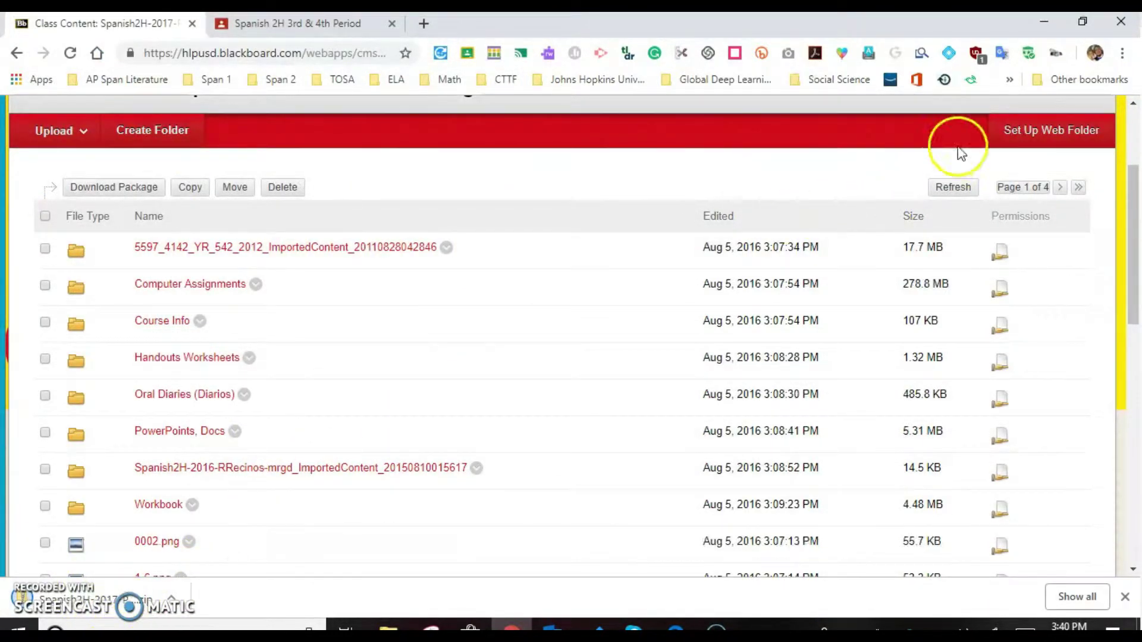
Step: Open the Spanish2H zip from the desktop, look inside Capitulo 1, then return to its root folders
left_click(1044, 23)
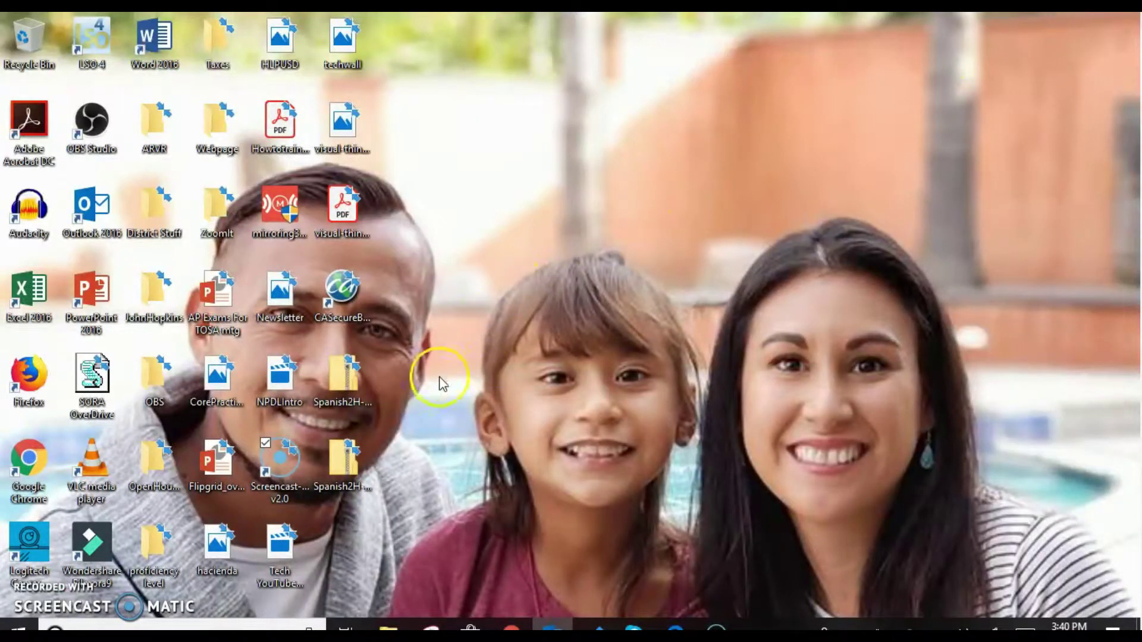
left_click(351, 473)
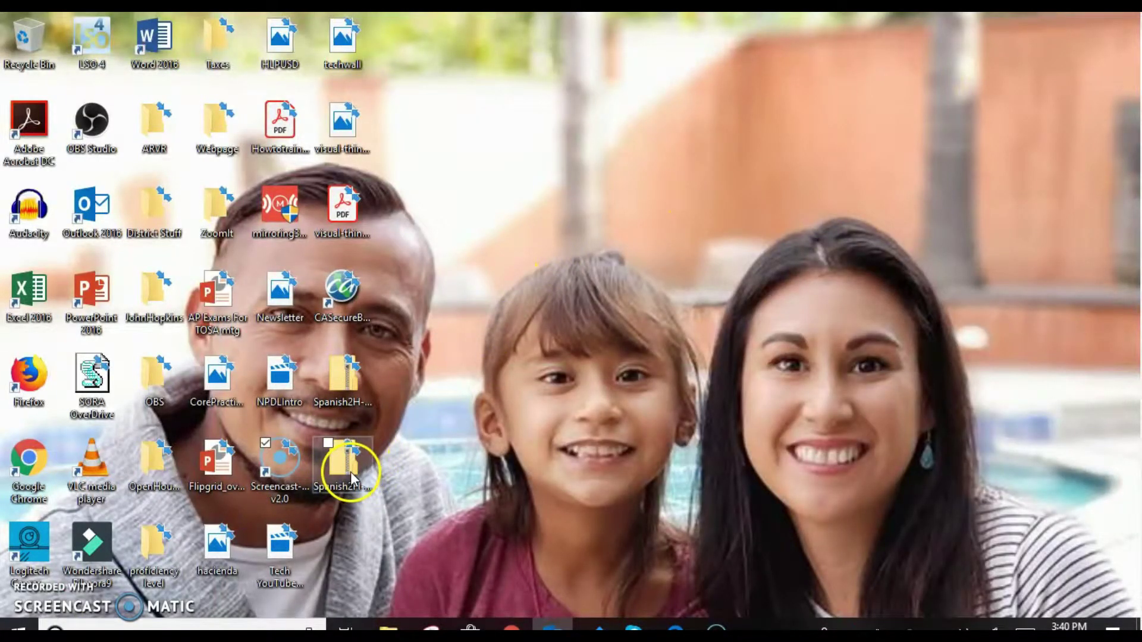
double_click(351, 472)
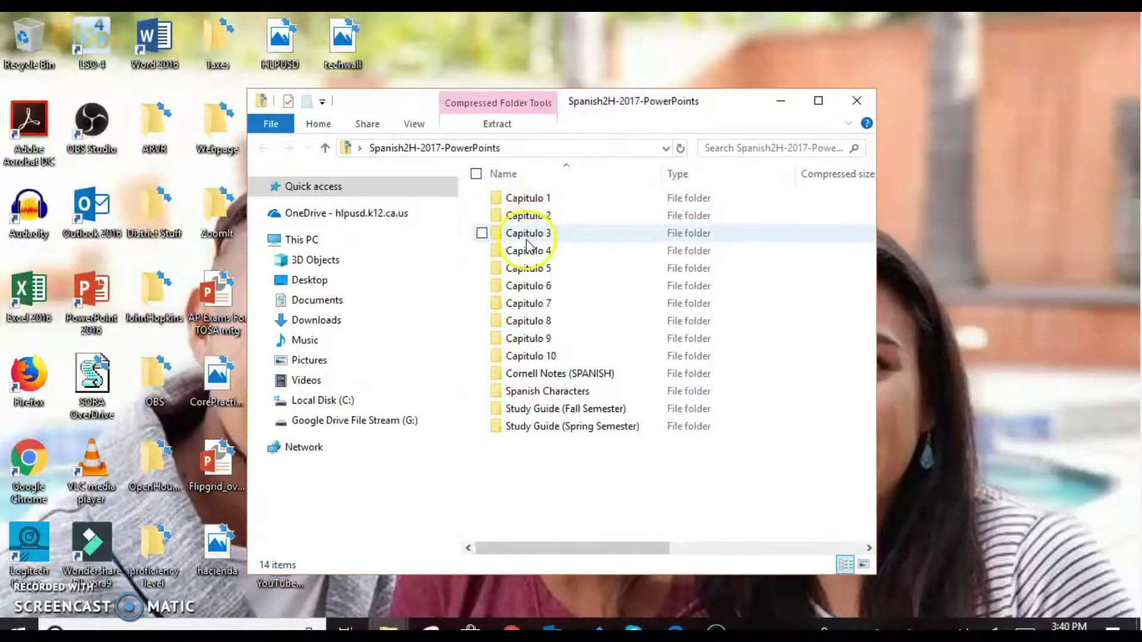
double_click(544, 198)
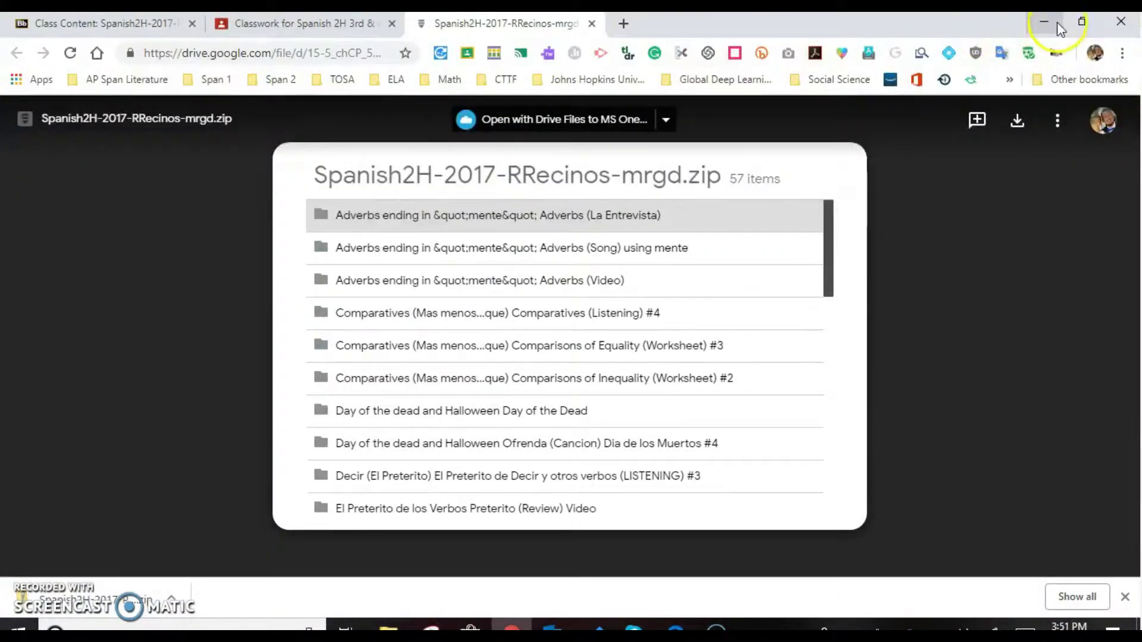
left_click(1058, 22)
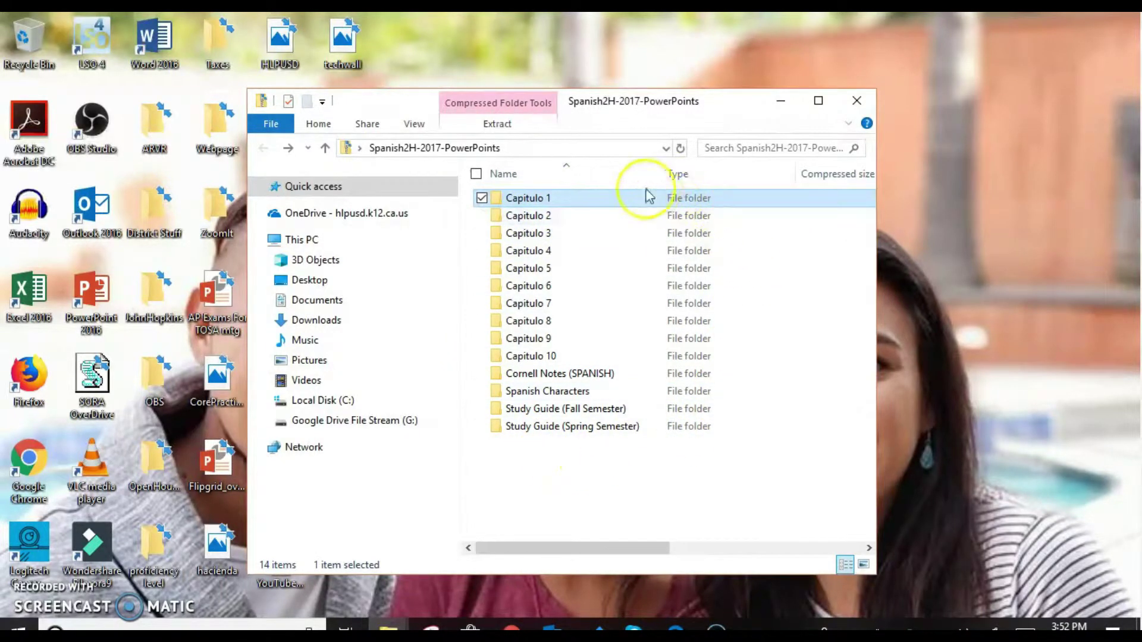
Step: Create a new desktop folder named 'Powerpoints and Docs'
right_click(923, 370)
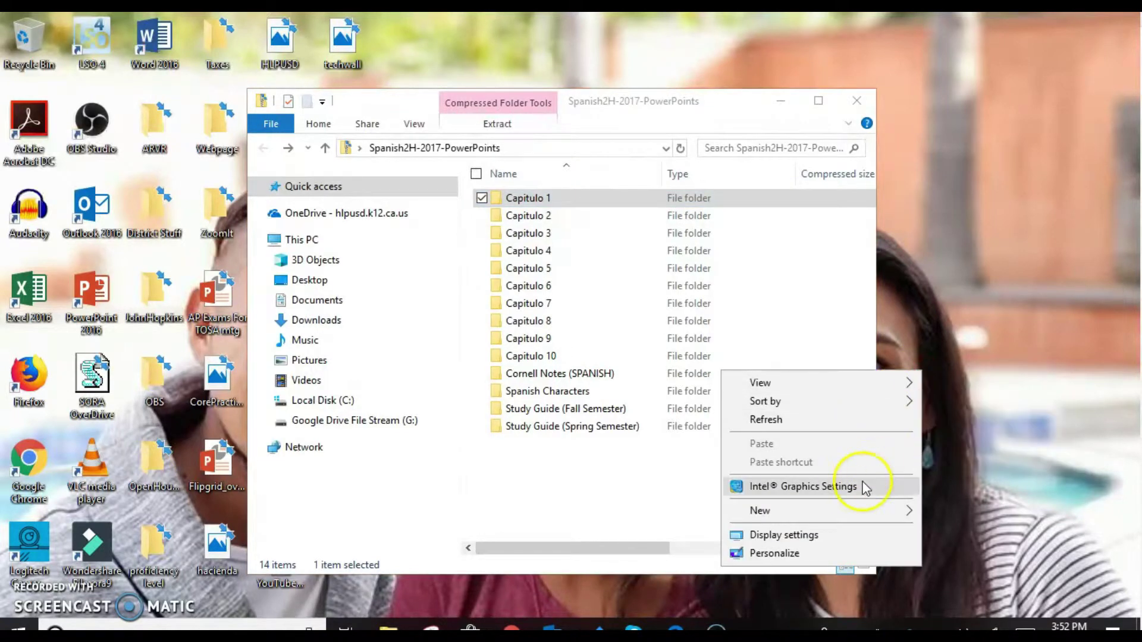
mouse_move(856, 507)
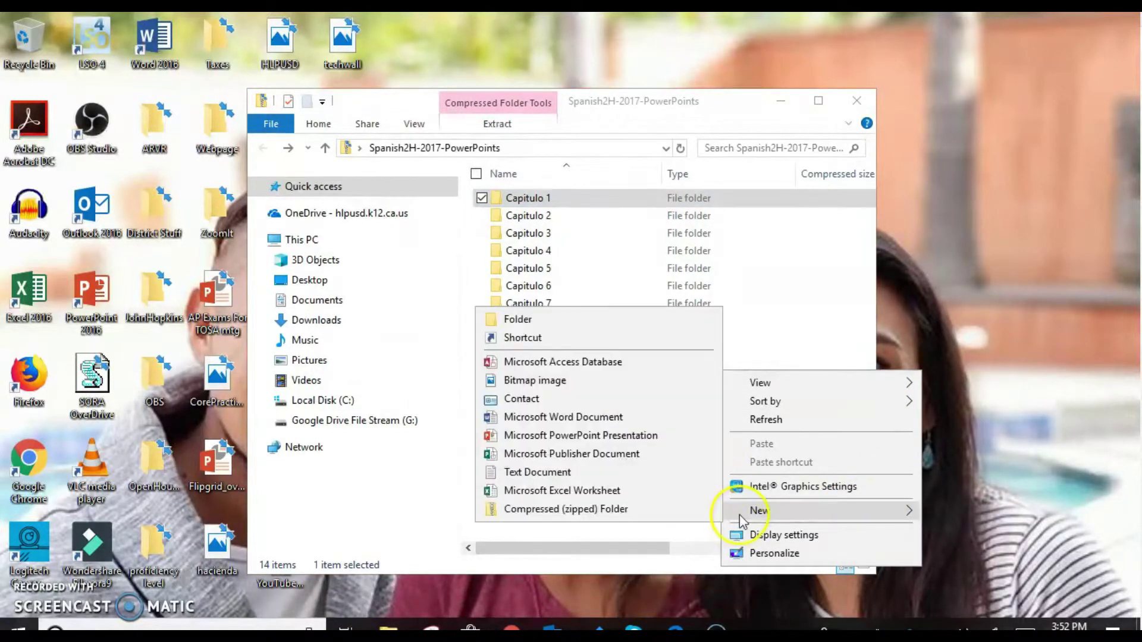
left_click(527, 319)
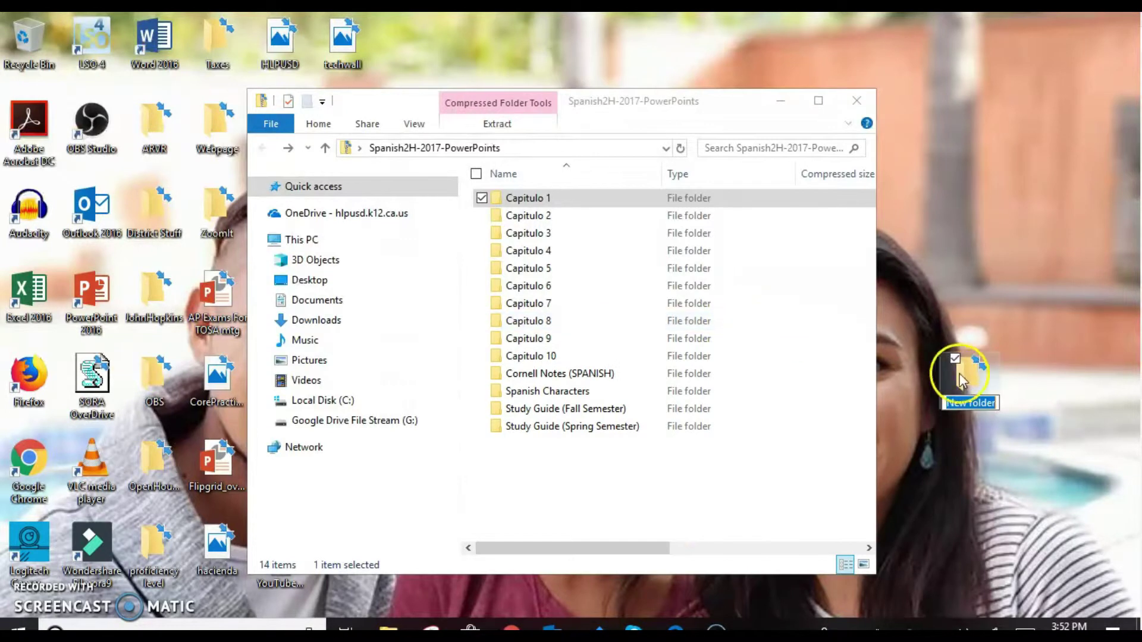
type("Powerpoint")
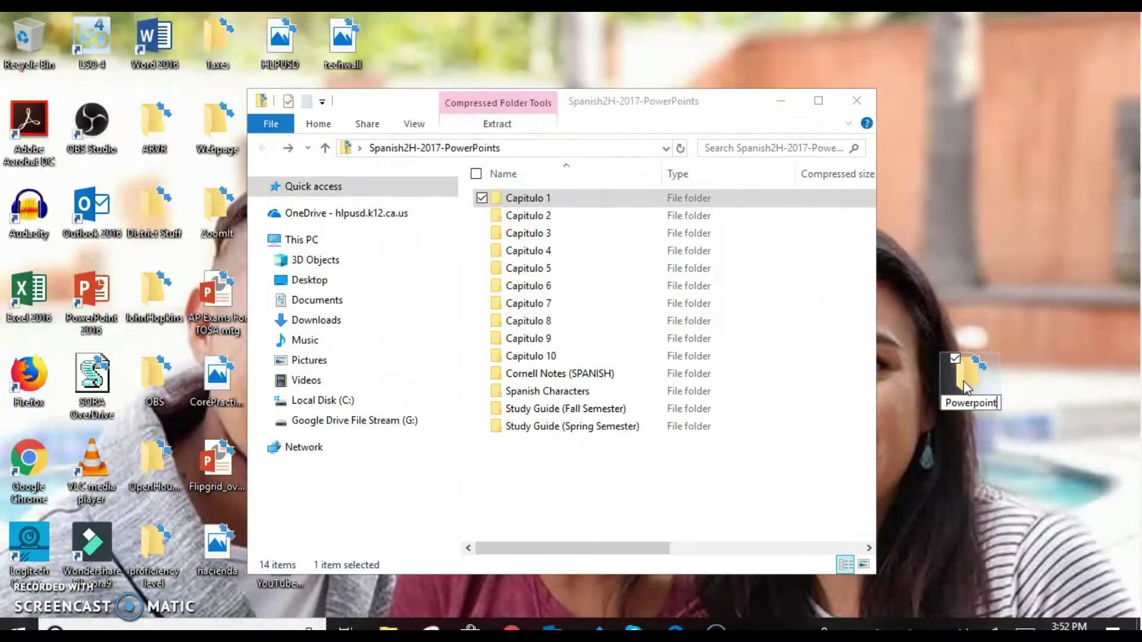
type("s and")
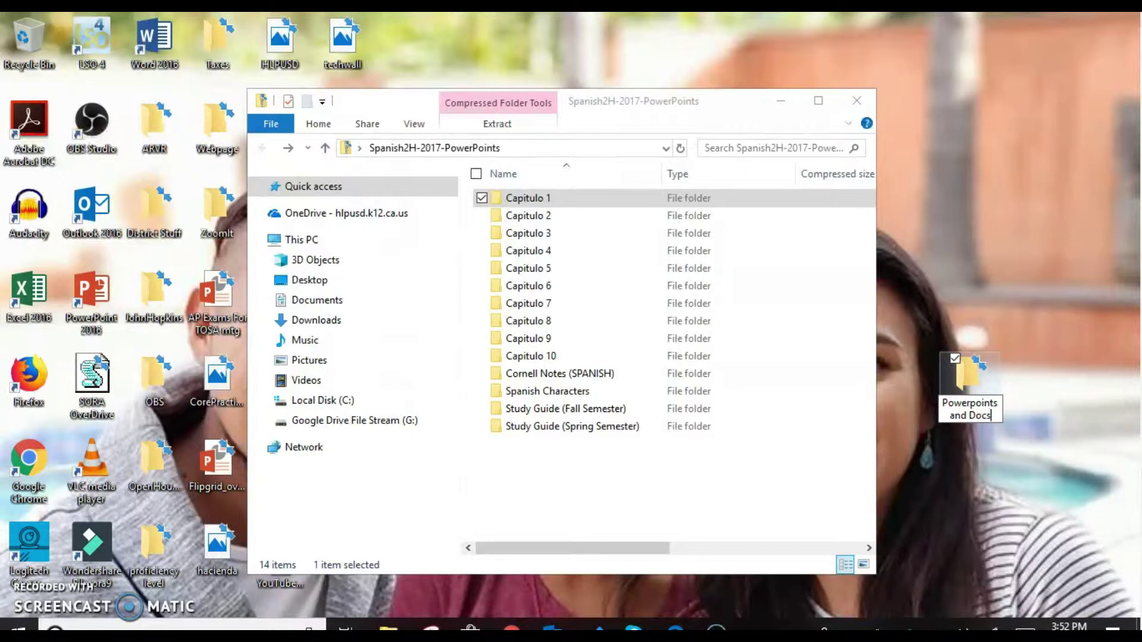
type(" Docs")
left_click(954, 355)
Step: Copy all 14 folders from the zip into the Powerpoints and Docs folder
left_click_drag(566, 466, 530, 170)
left_click_drag(542, 260, 965, 393)
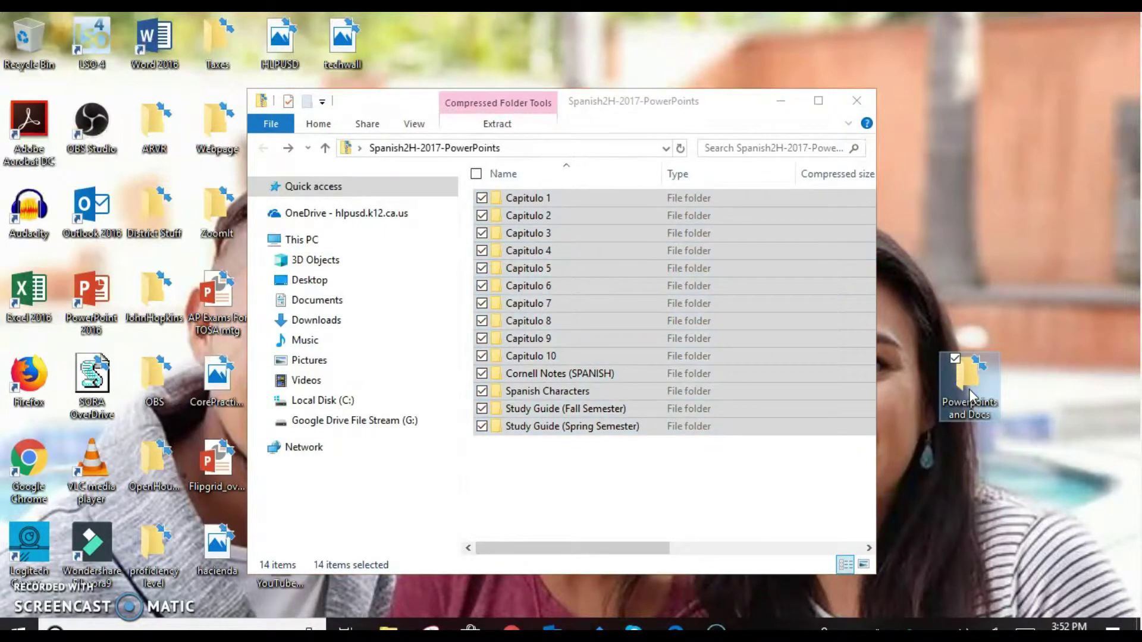
left_click(927, 380)
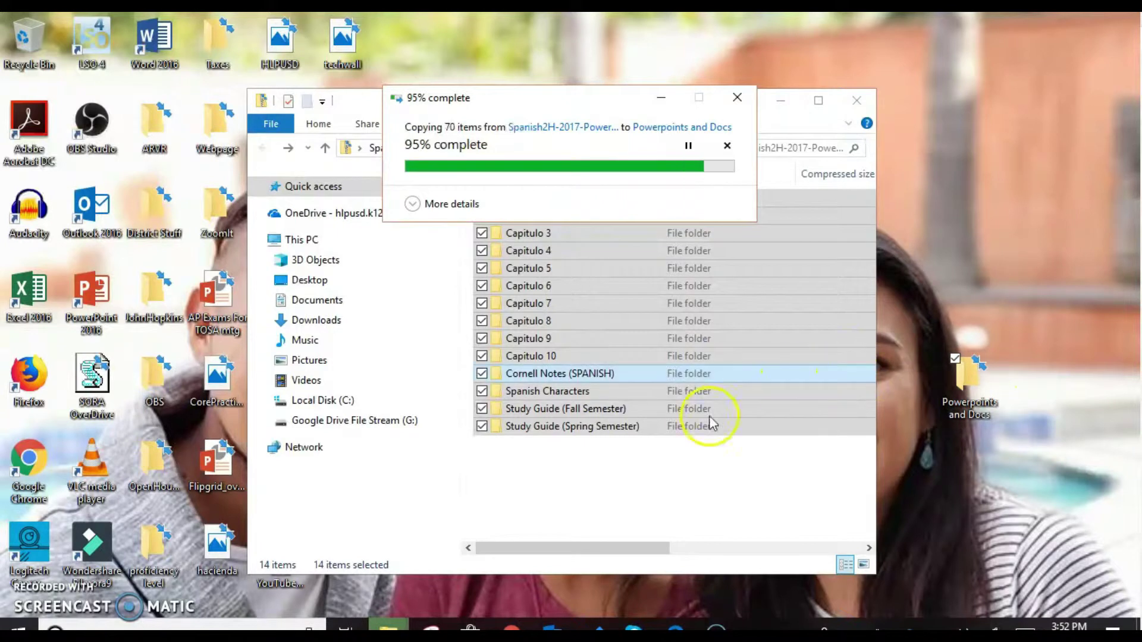
left_click(513, 628)
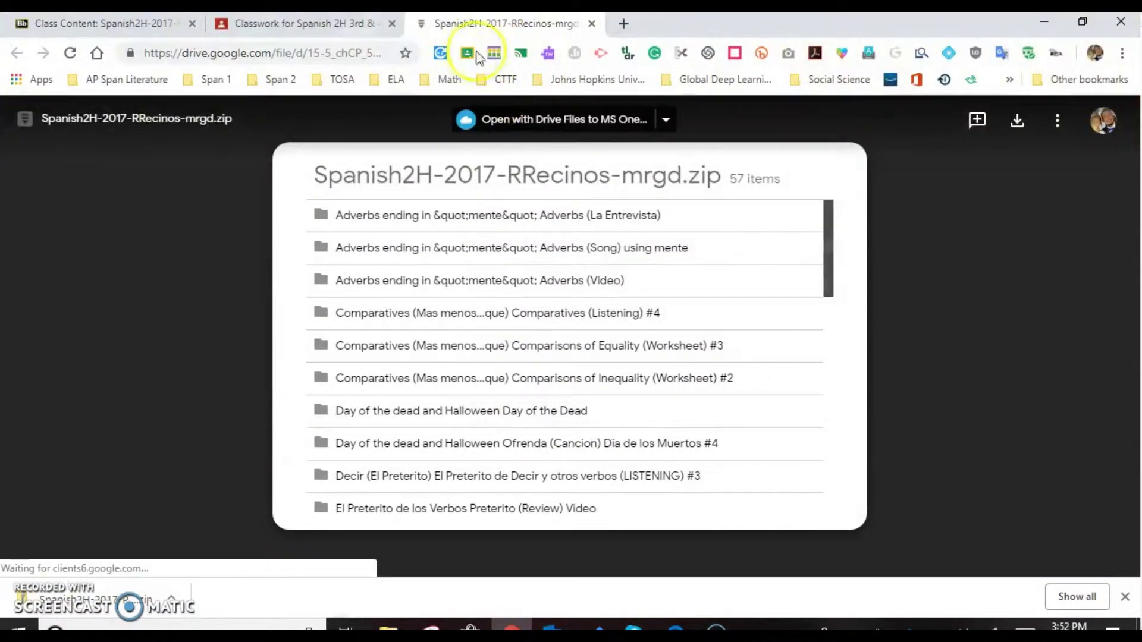
Step: Go to the Spanish 2H Classwork page, scroll to the top, and open the Create menu
left_click(338, 25)
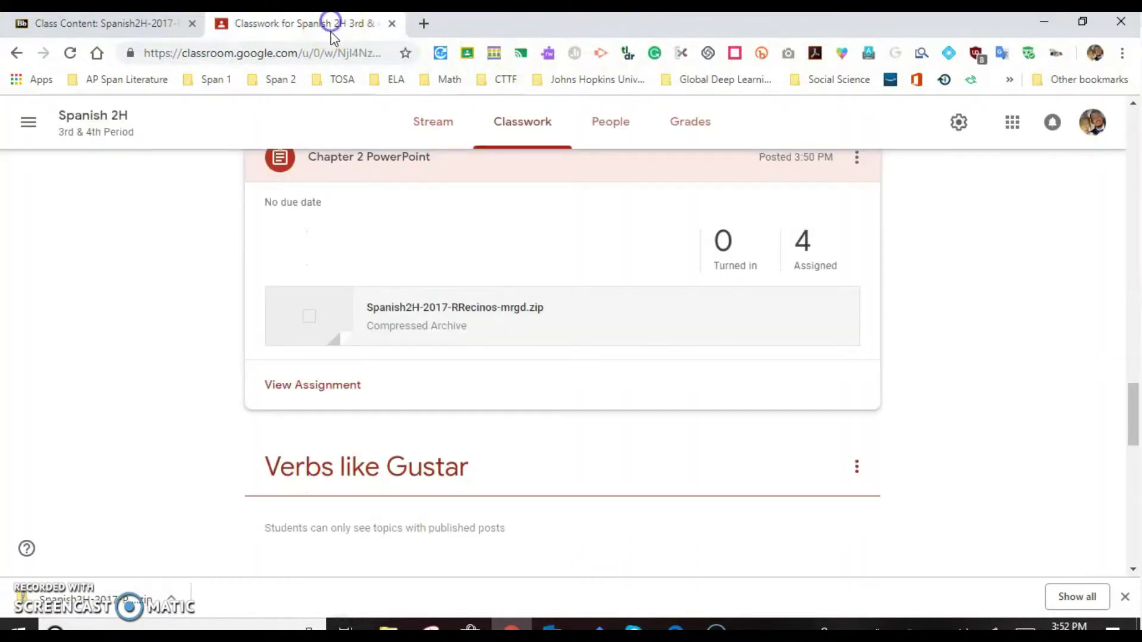
scroll(276, 408, "up", 15)
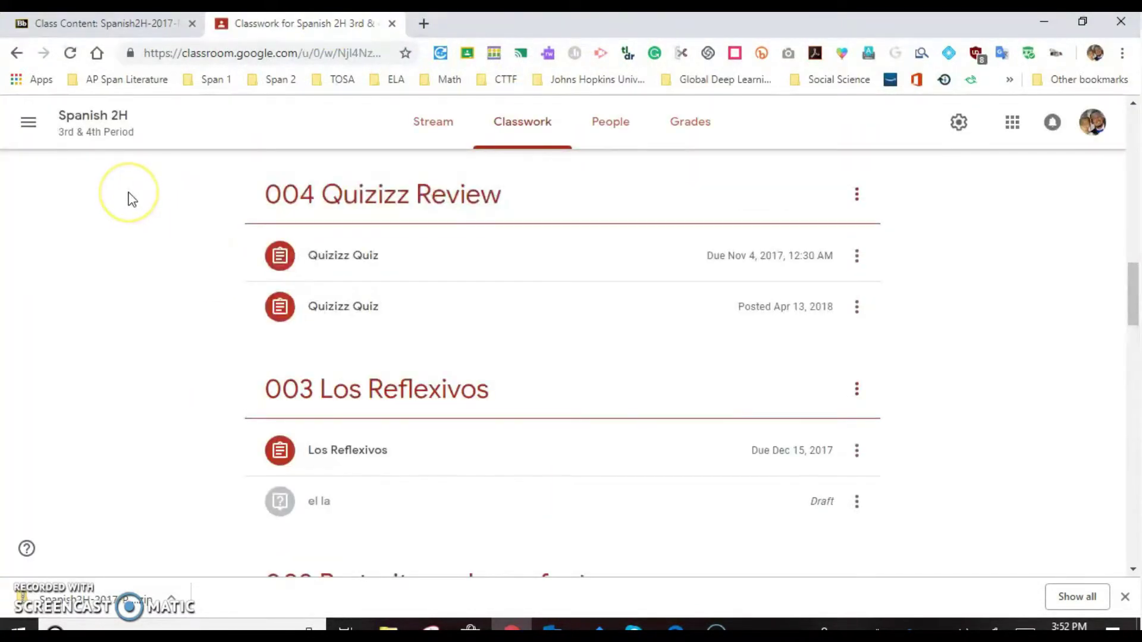
left_click(543, 130)
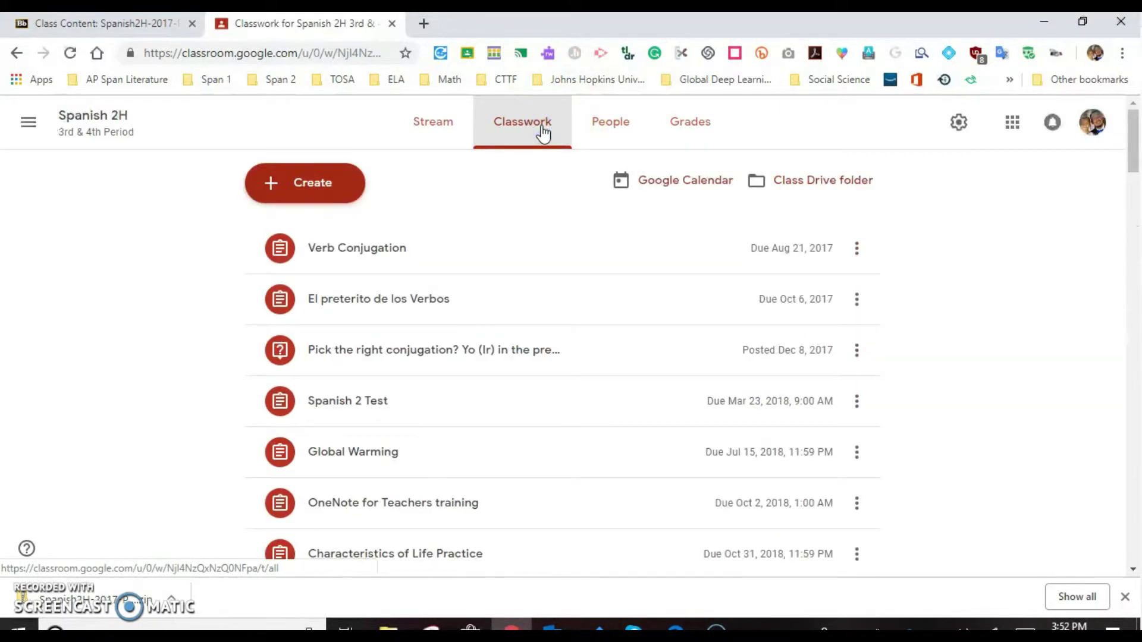
left_click(347, 189)
left_click(320, 192)
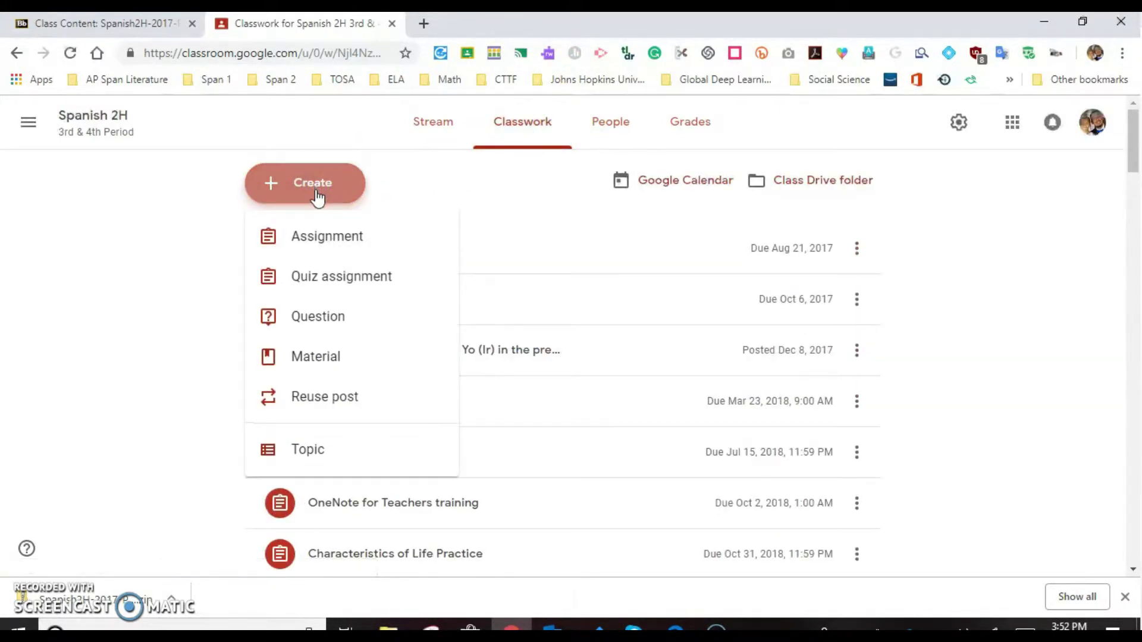
Step: Create a new assignment titled 'PowerPoints Chapter 2' worth 10 points
left_click(329, 260)
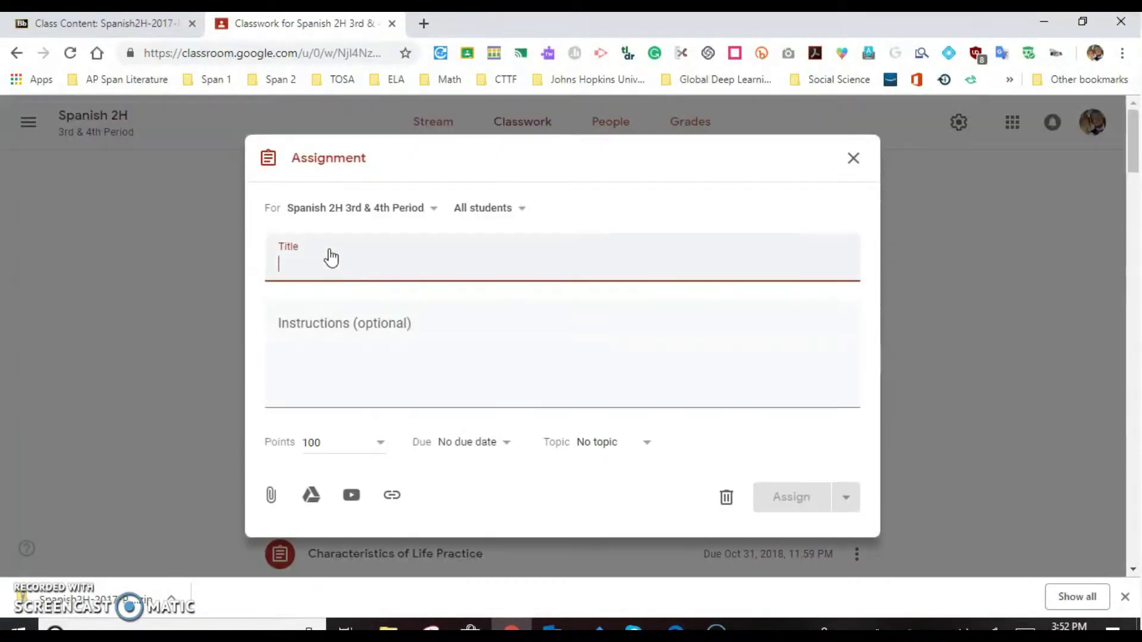
type("PowerP")
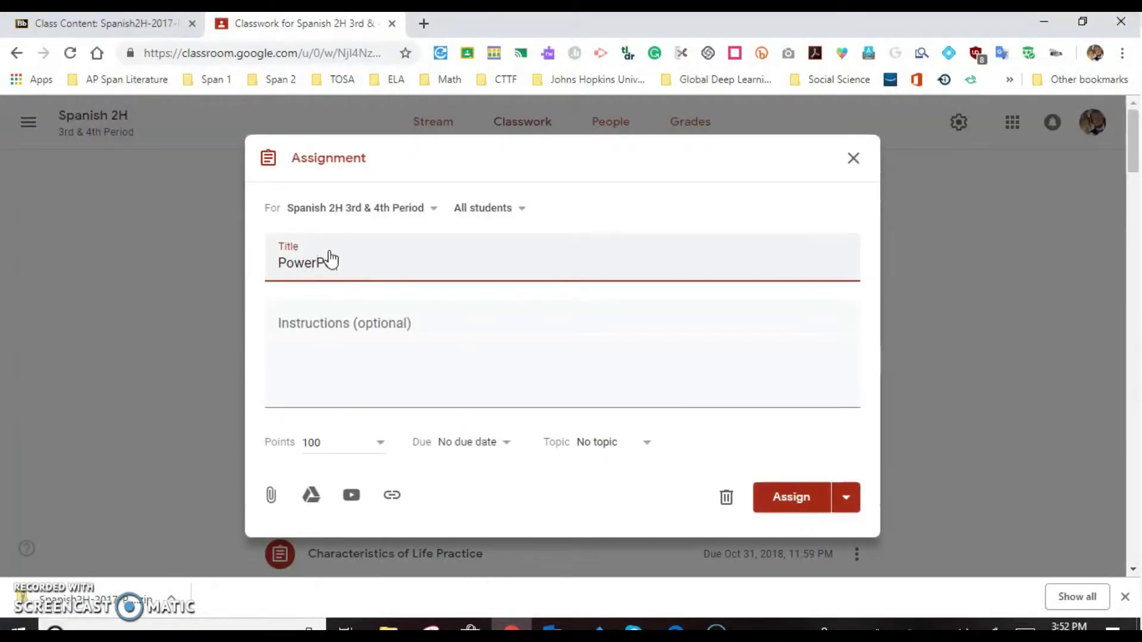
type("oints Chapter 2")
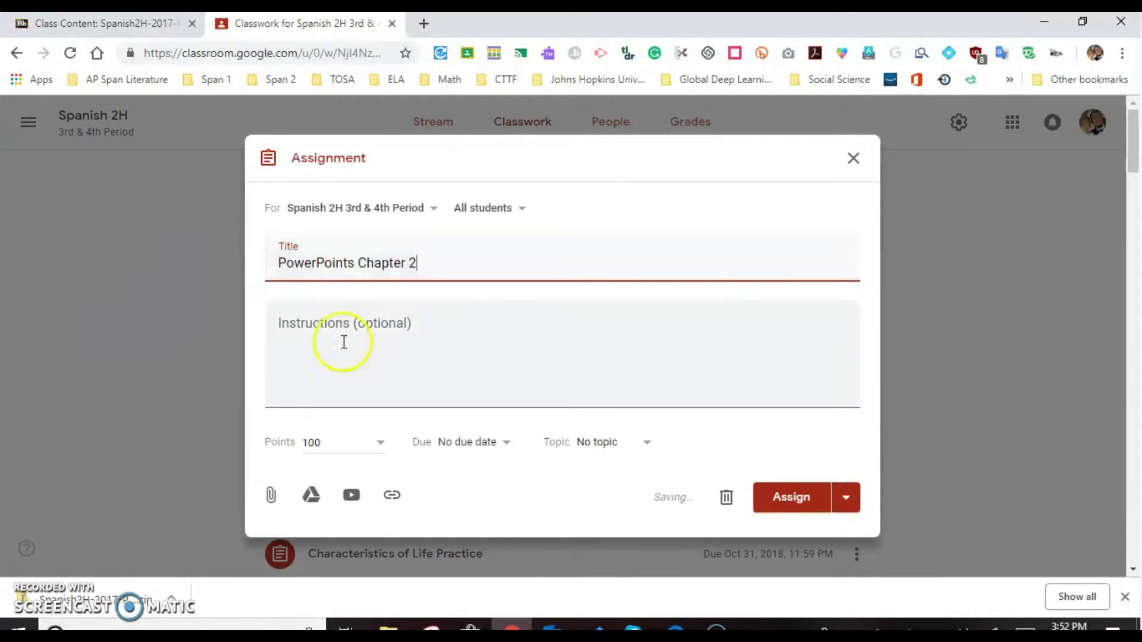
left_click(297, 450)
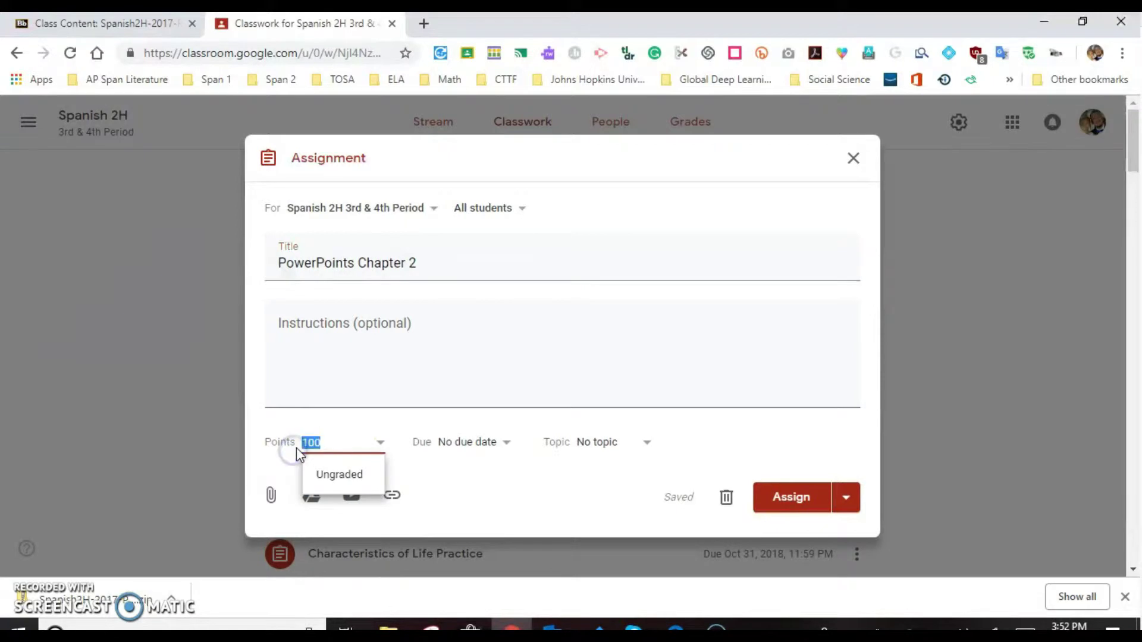
type("1")
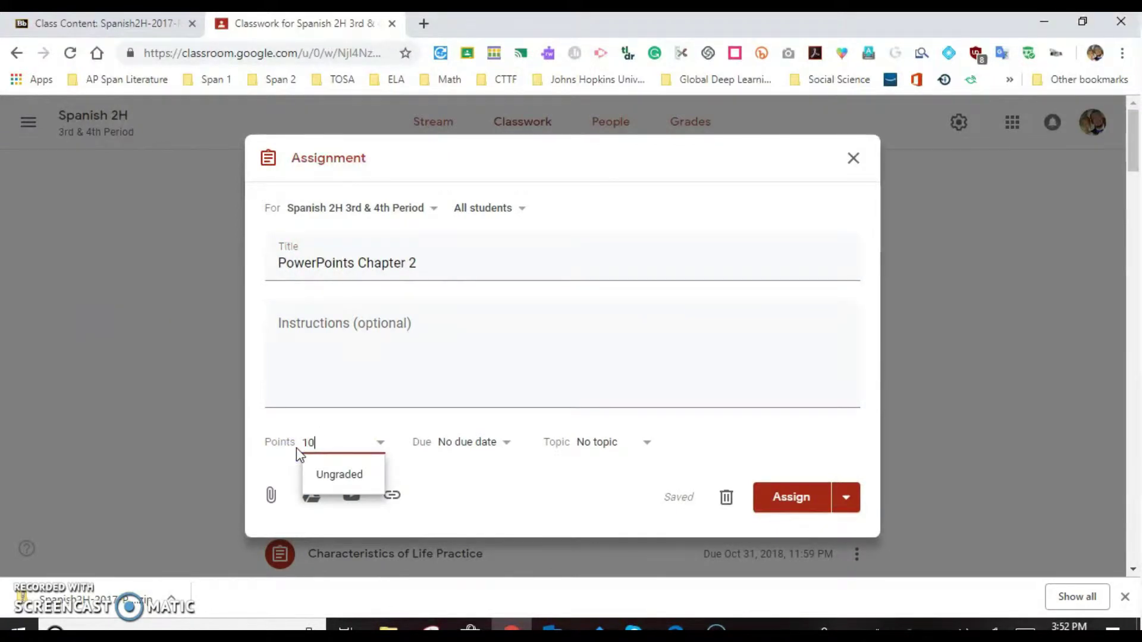
Step: File the assignment under the 001 Fluency topic
left_click(481, 446)
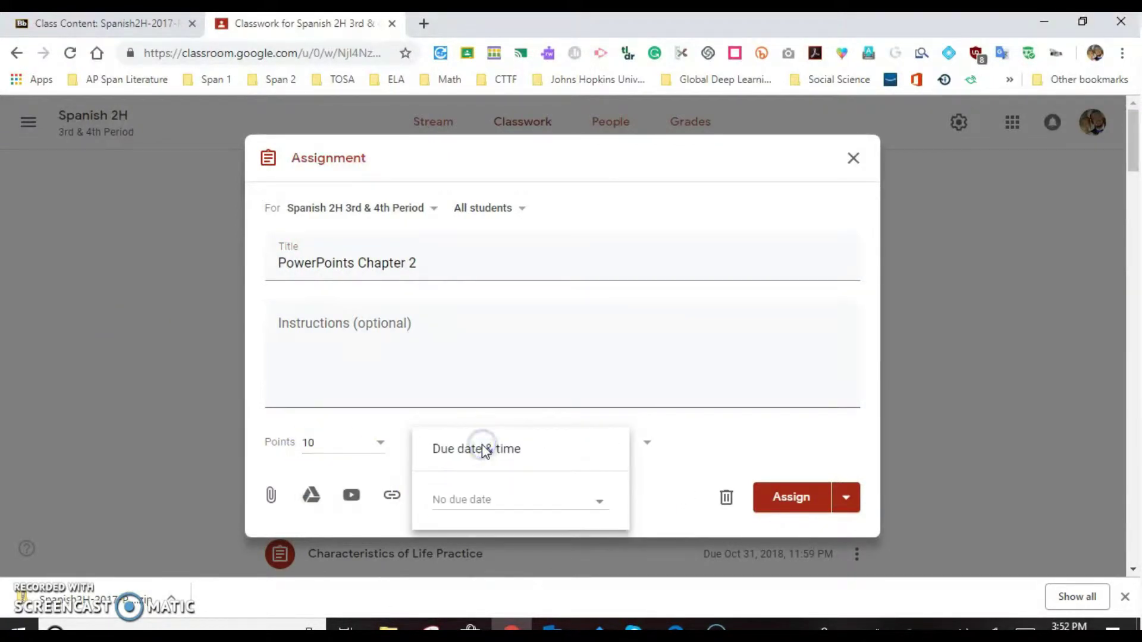
left_click(700, 436)
left_click(646, 442)
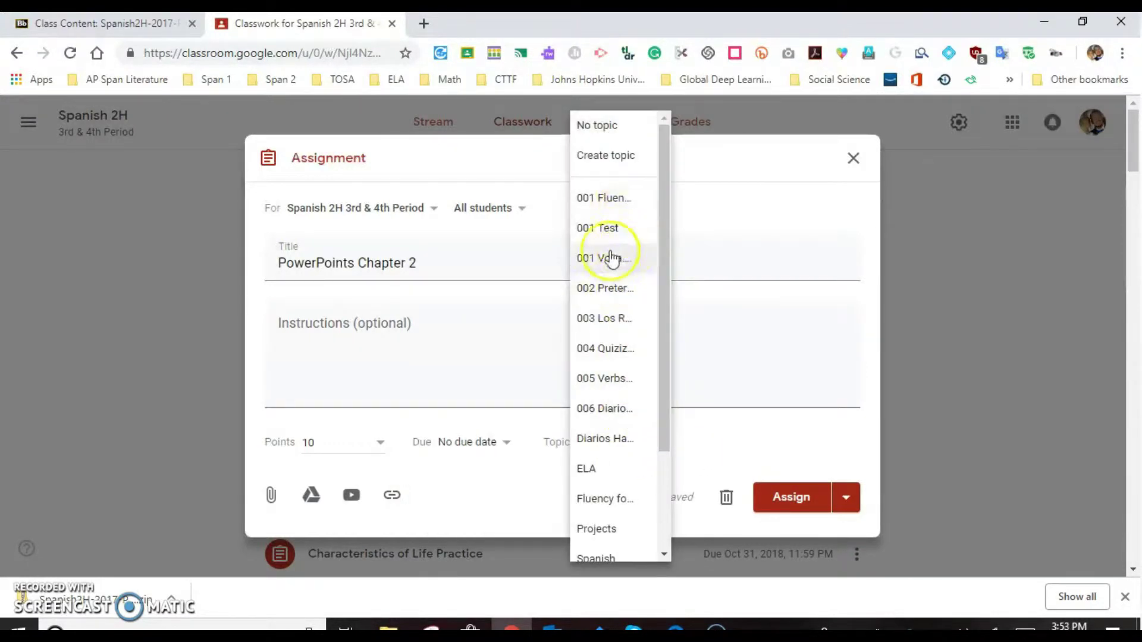
left_click(610, 209)
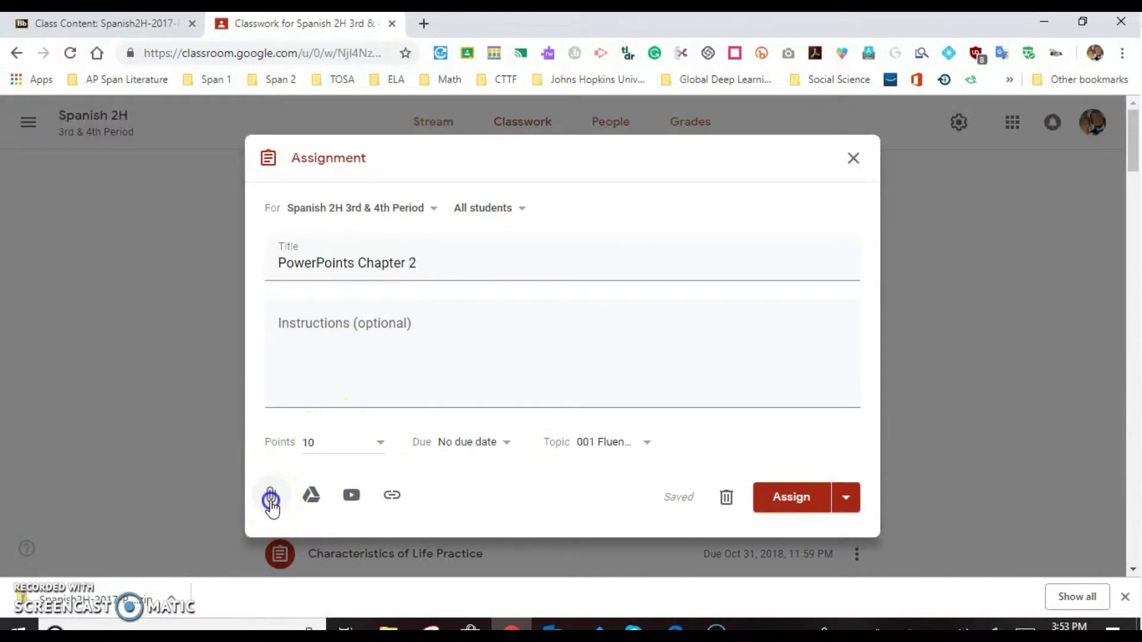
Step: From Powerpoints and Docs > Capitulo 2 on the computer, select PreteriteofIR and preterito1 for upload
left_click(271, 500)
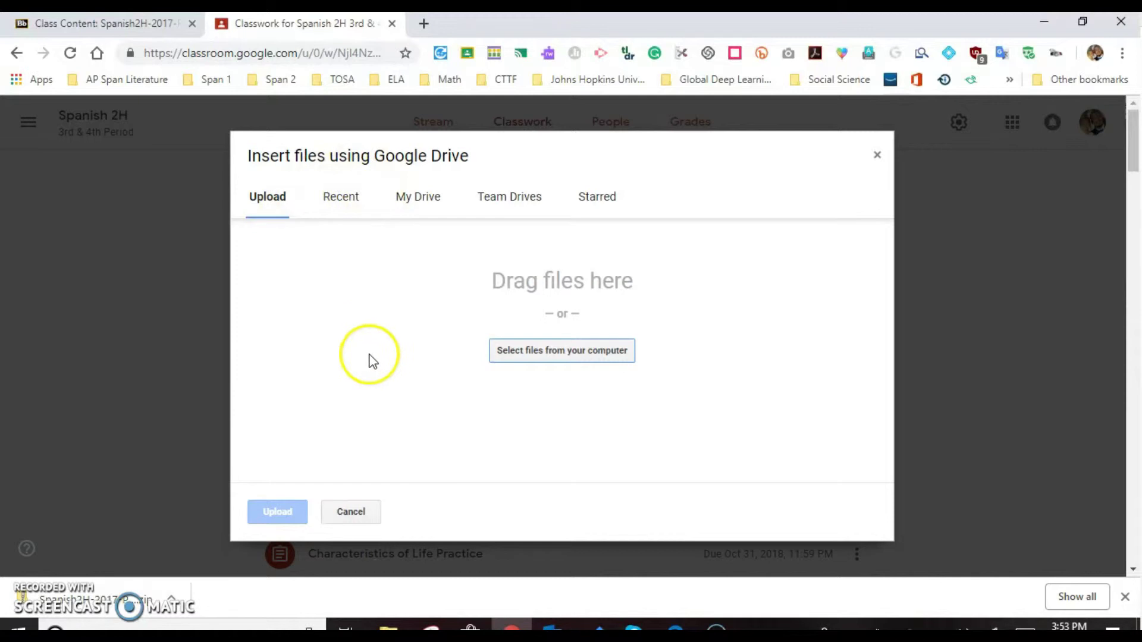
left_click(563, 353)
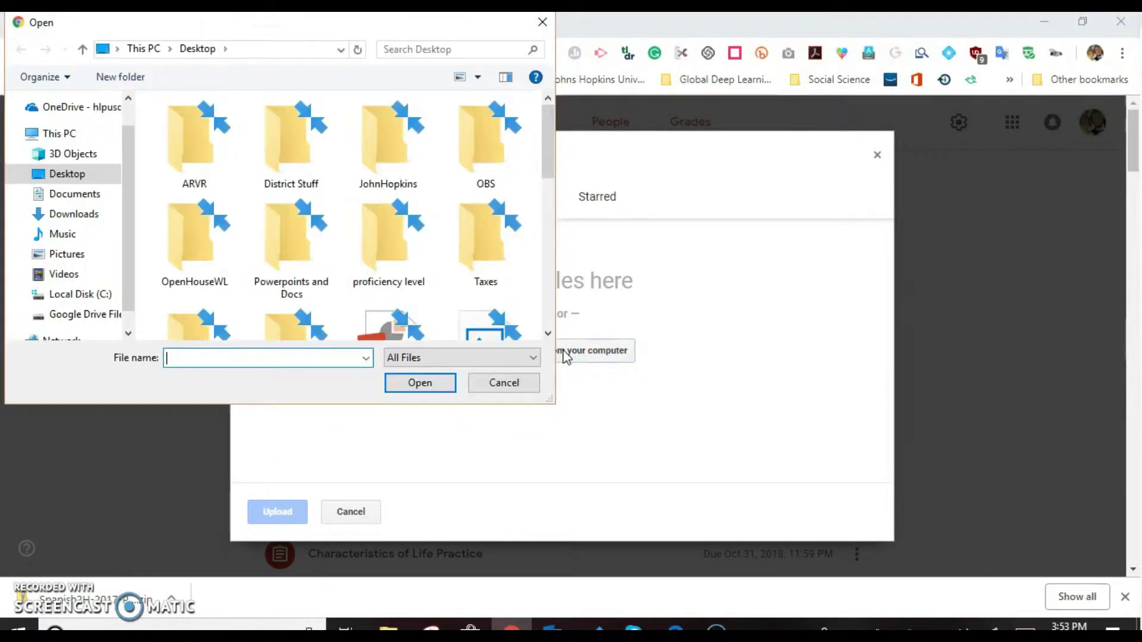
mouse_move(549, 169)
left_mouse_down()
mouse_move(548, 203)
mouse_move(543, 187)
left_mouse_up()
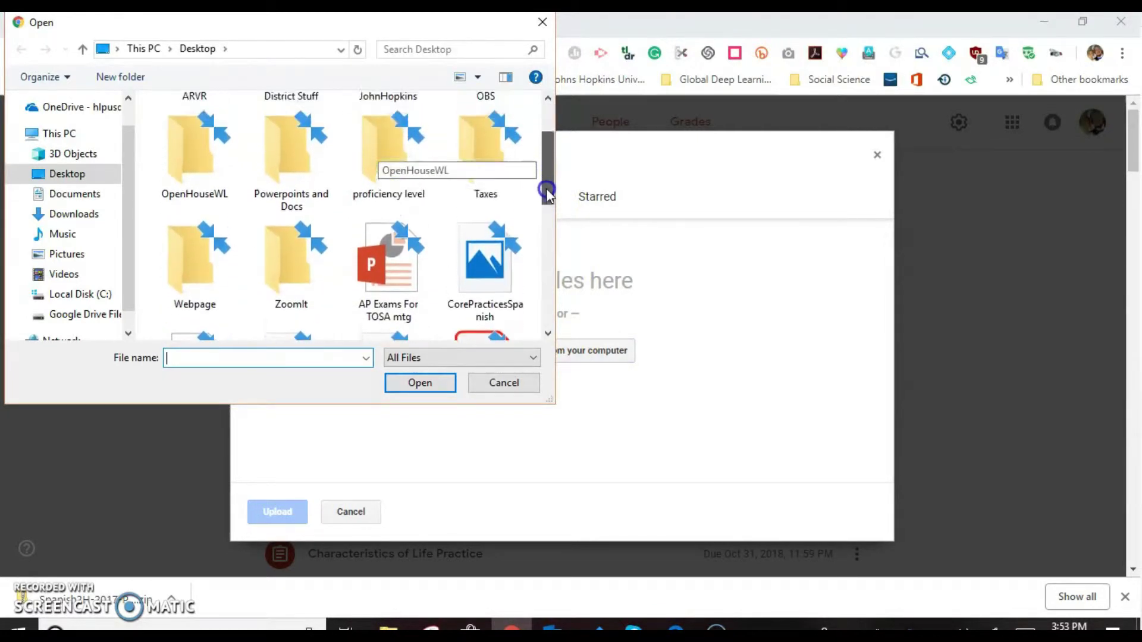
left_click(305, 185)
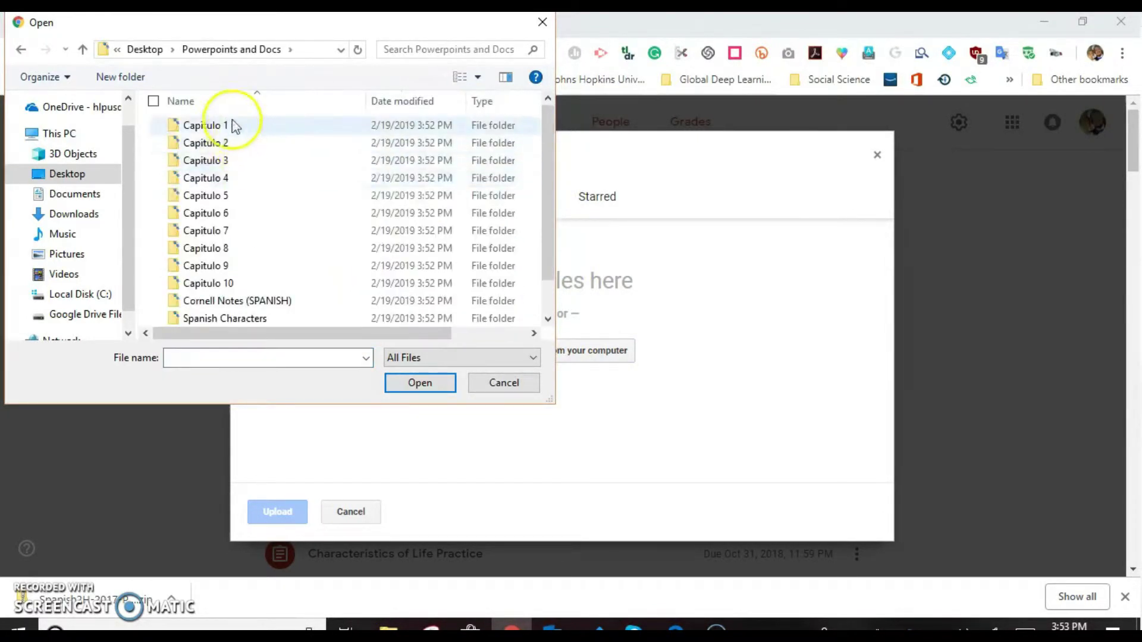
scroll(232, 167, "down", 1)
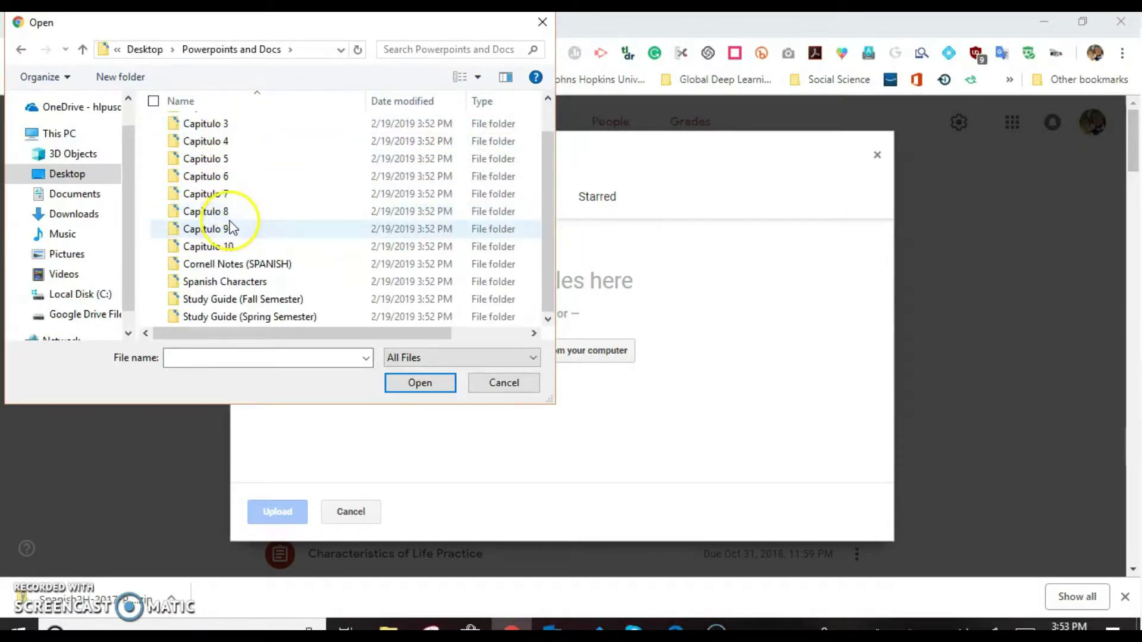
scroll(223, 163, "up", 1)
double_click(230, 144)
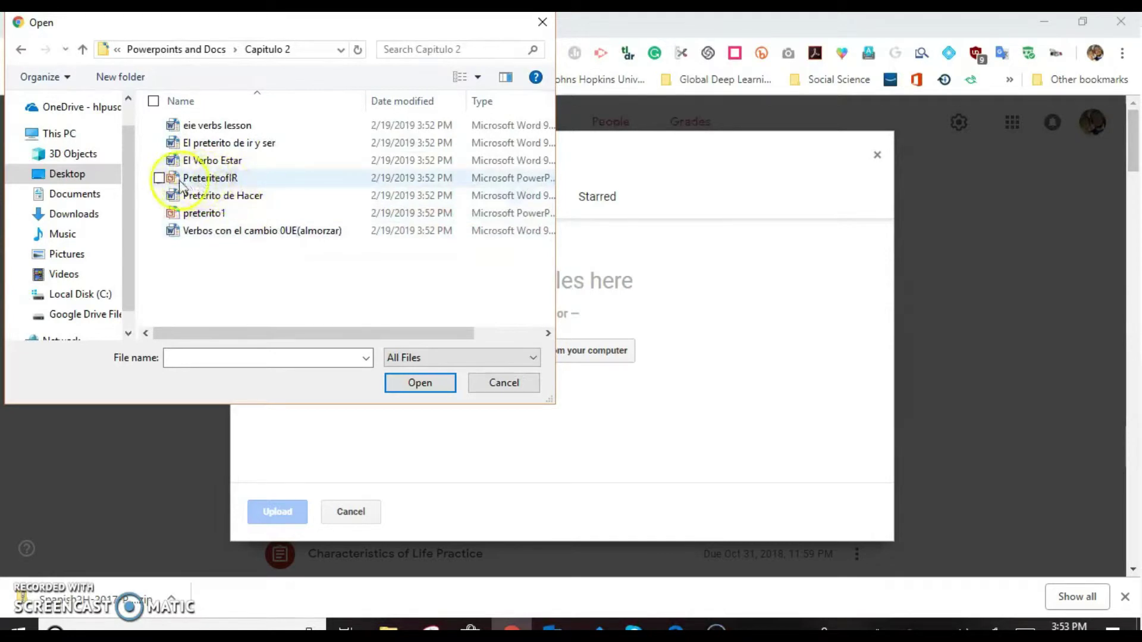
left_click(159, 178)
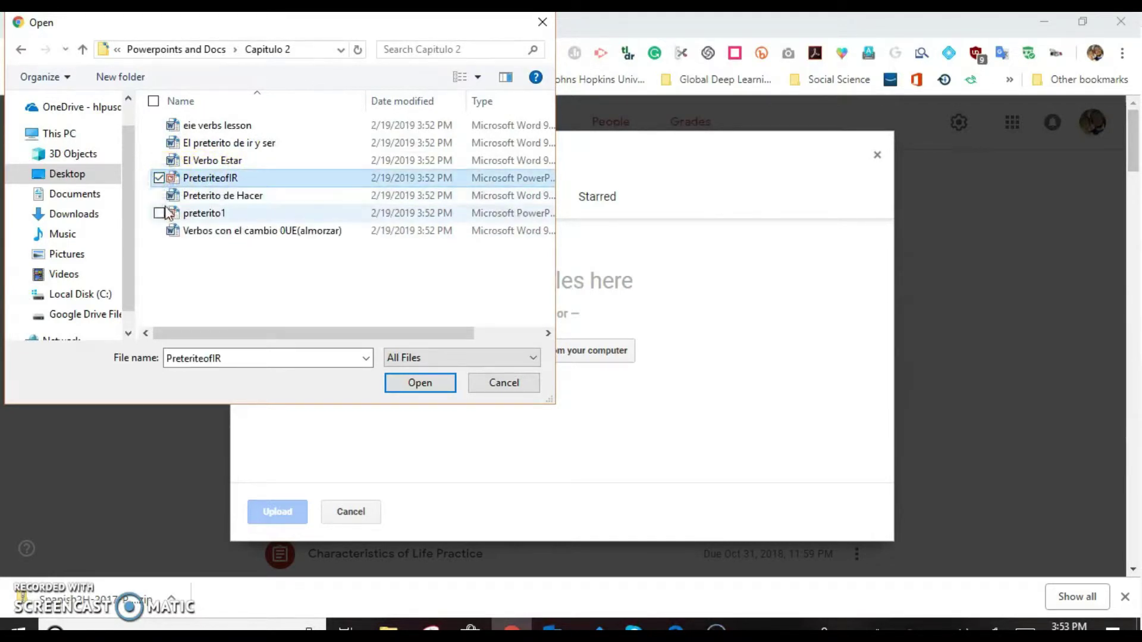
left_click(159, 213)
left_click(158, 218)
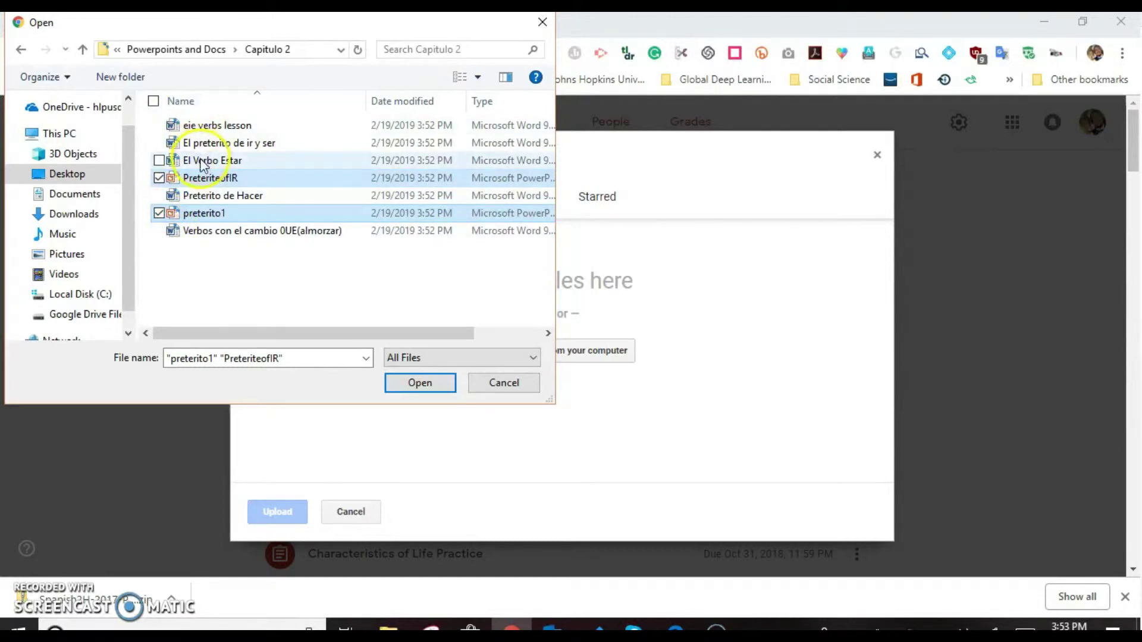
Step: Upload PreteriteofIR.ppt and preterito1.ppt and confirm both appear attached in the form
left_click(419, 385)
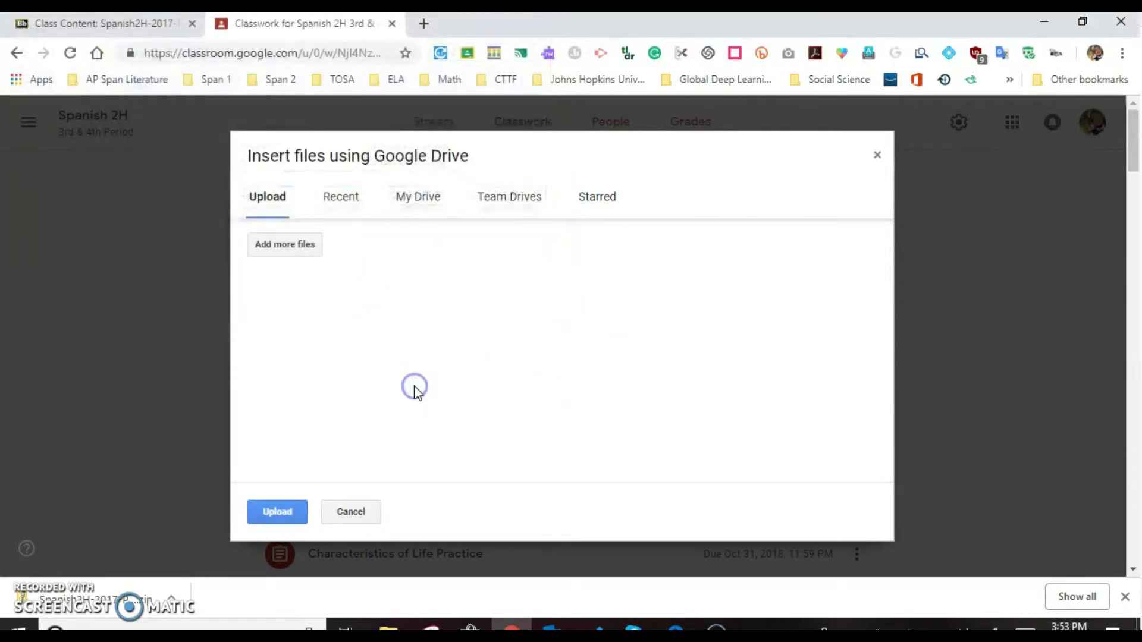
left_click(274, 513)
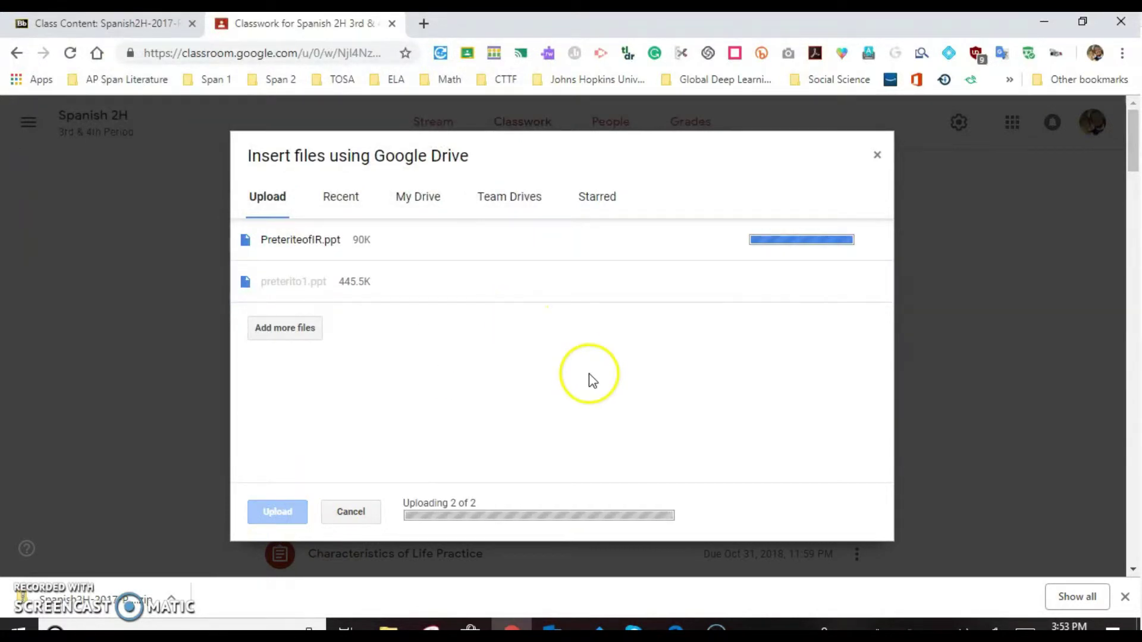
scroll(552, 419, "down", 1)
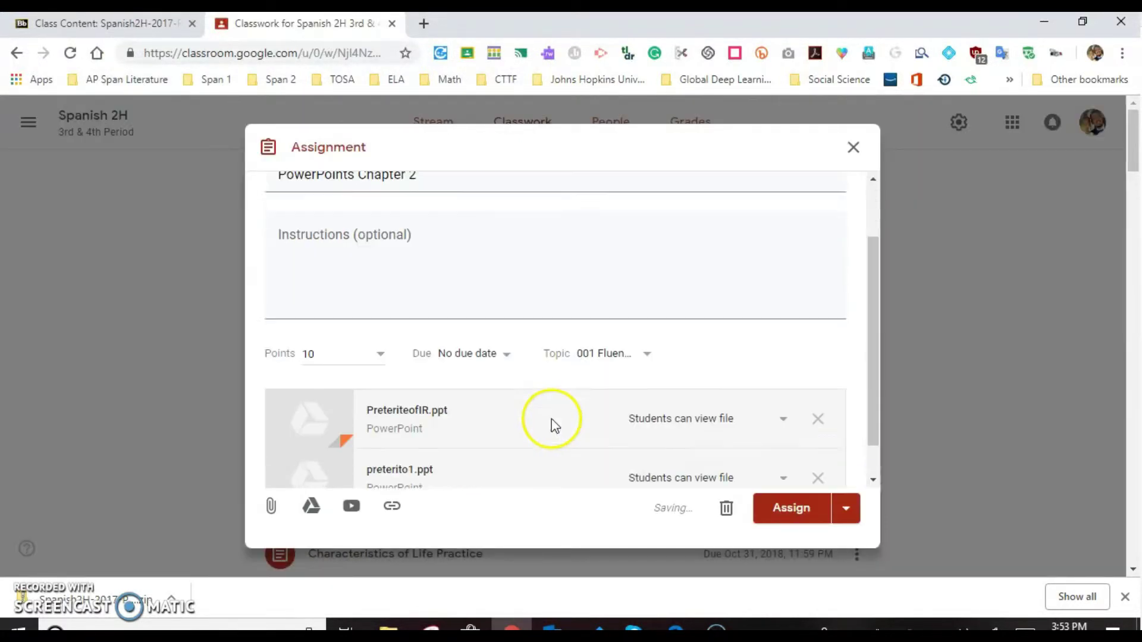
scroll(552, 419, "down", 1)
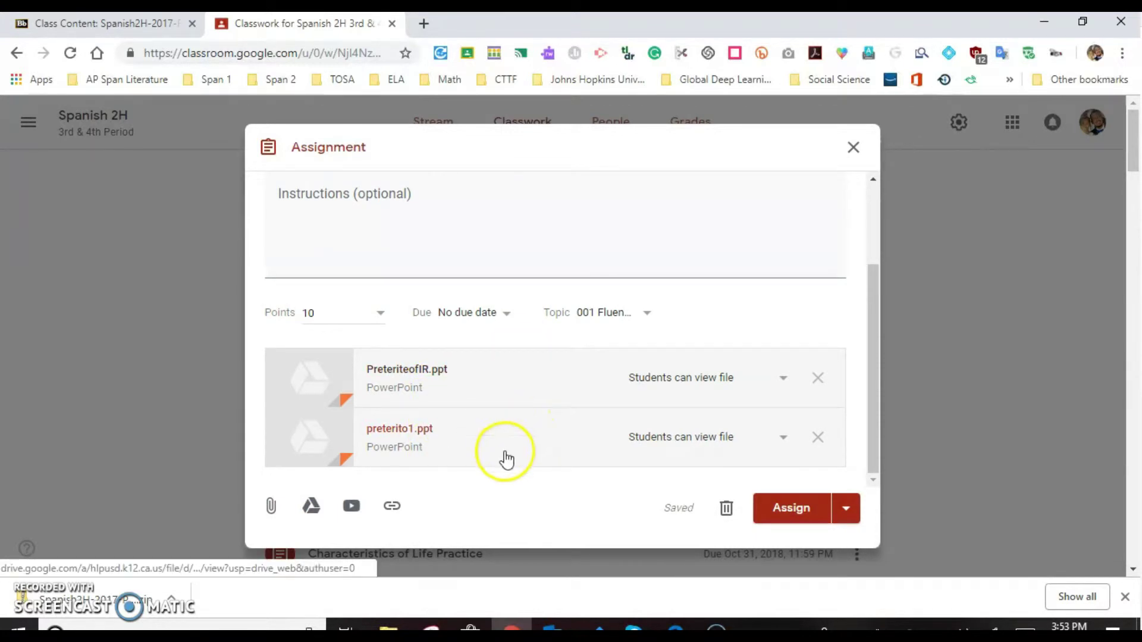
Step: Assign the post, then expand it under 001 Fluency for Spanish to verify both PowerPoints are attached
left_click(806, 510)
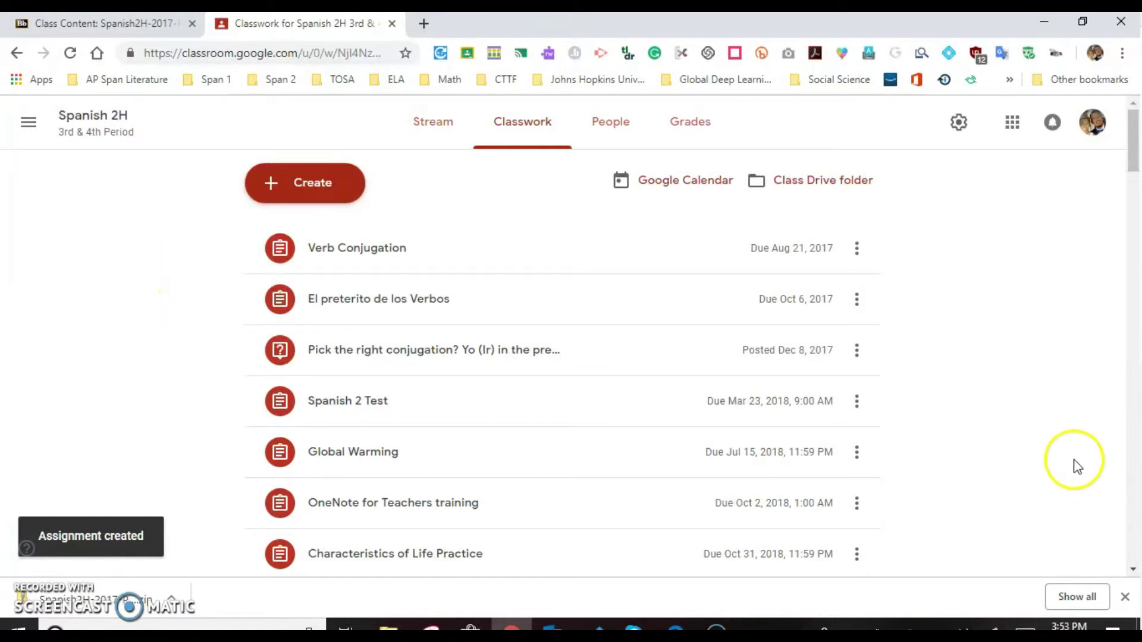
scroll(1065, 448, "down", 4)
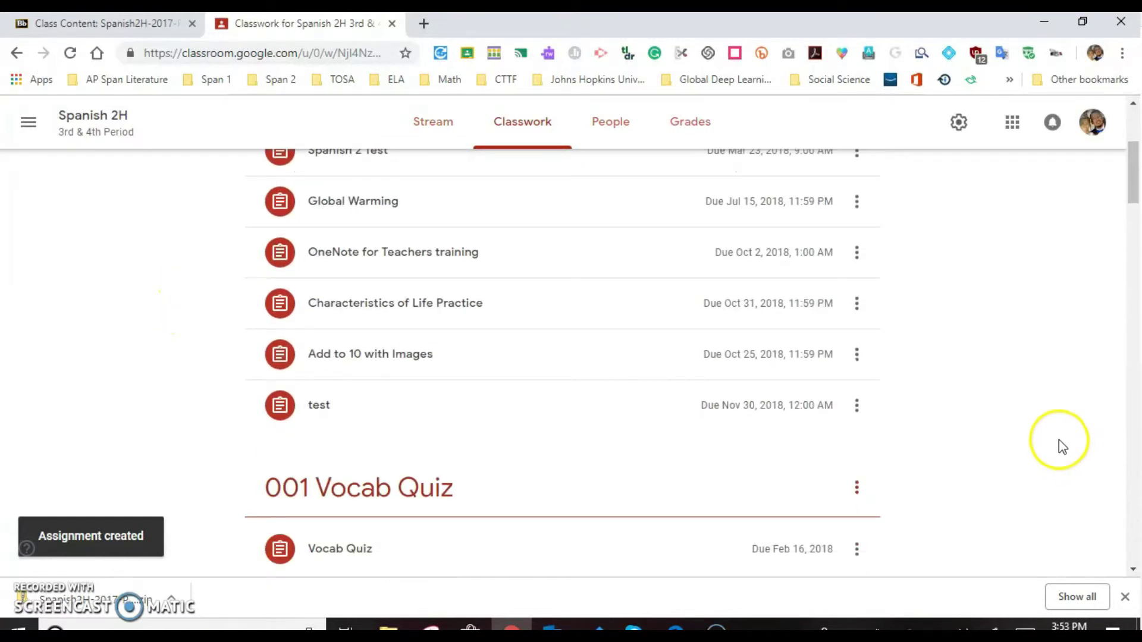
scroll(1065, 448, "down", 8)
scroll(1038, 438, "down", 15)
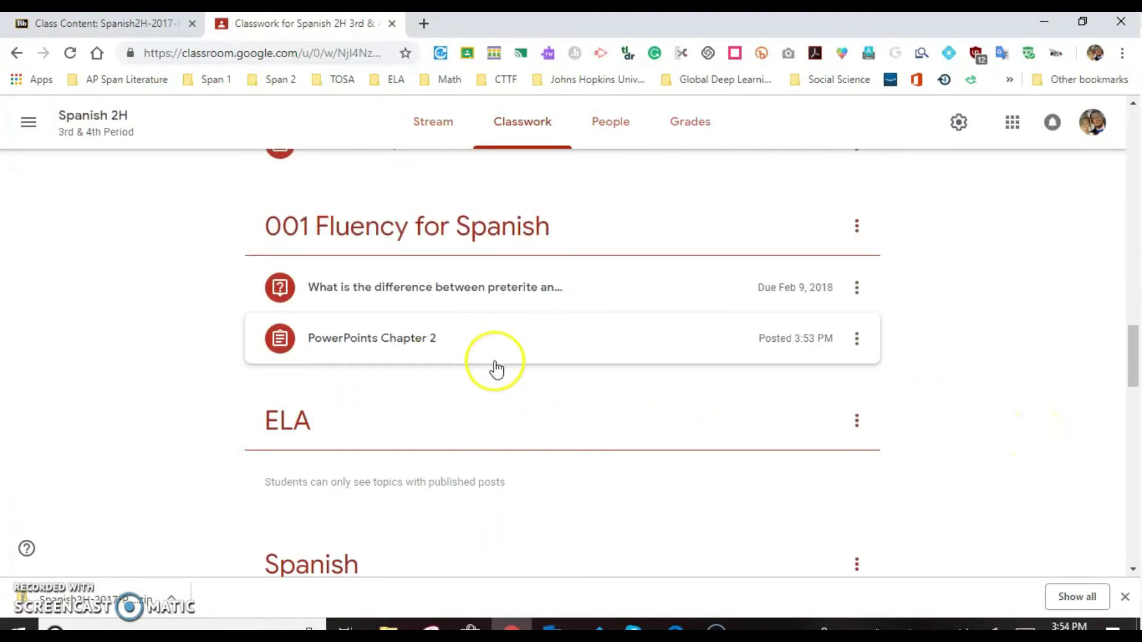
left_click(418, 339)
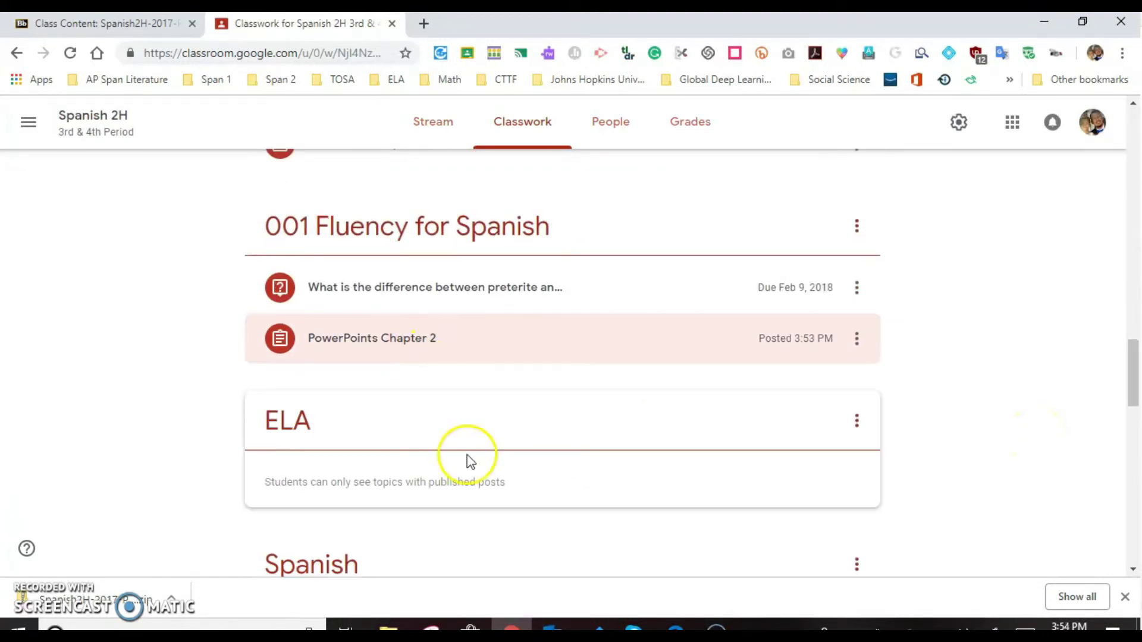
left_click(416, 348)
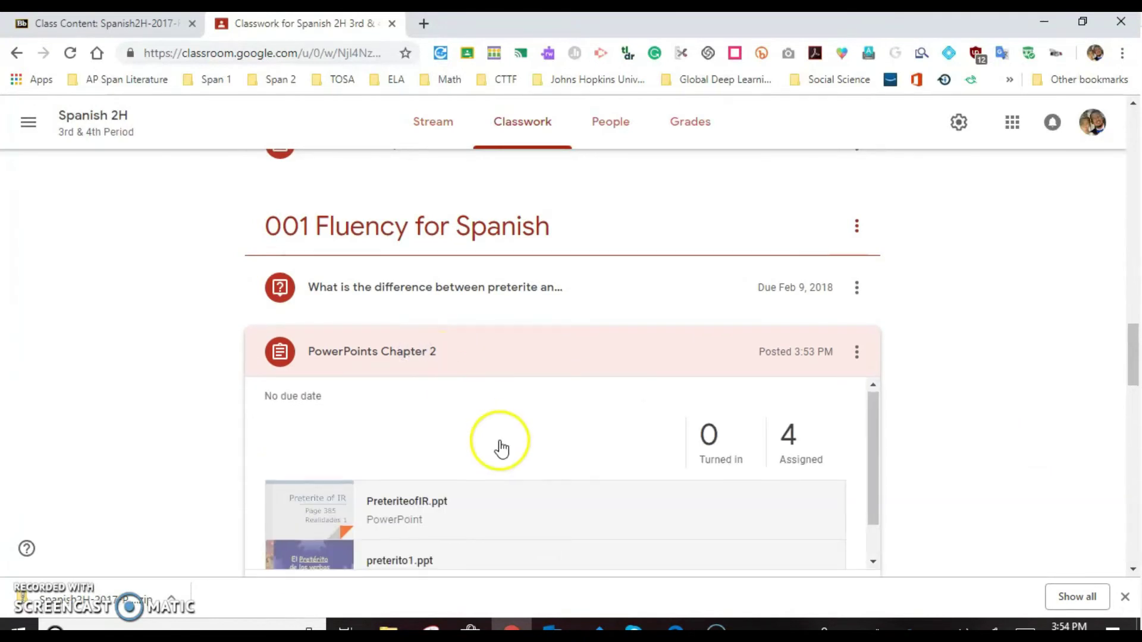
scroll(499, 449, "down", 1)
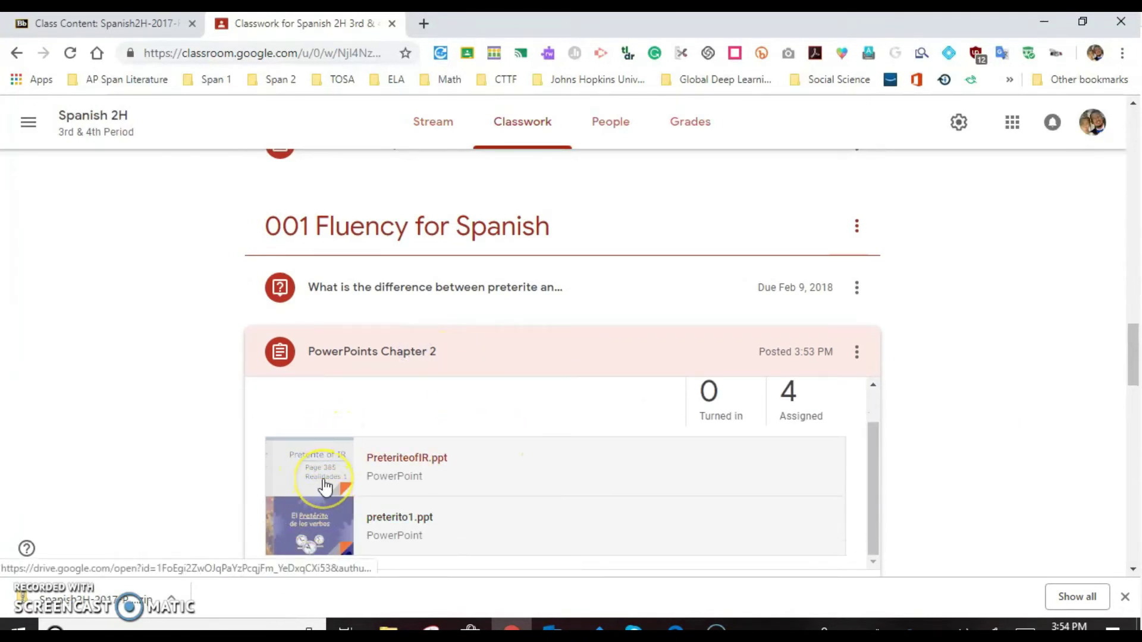